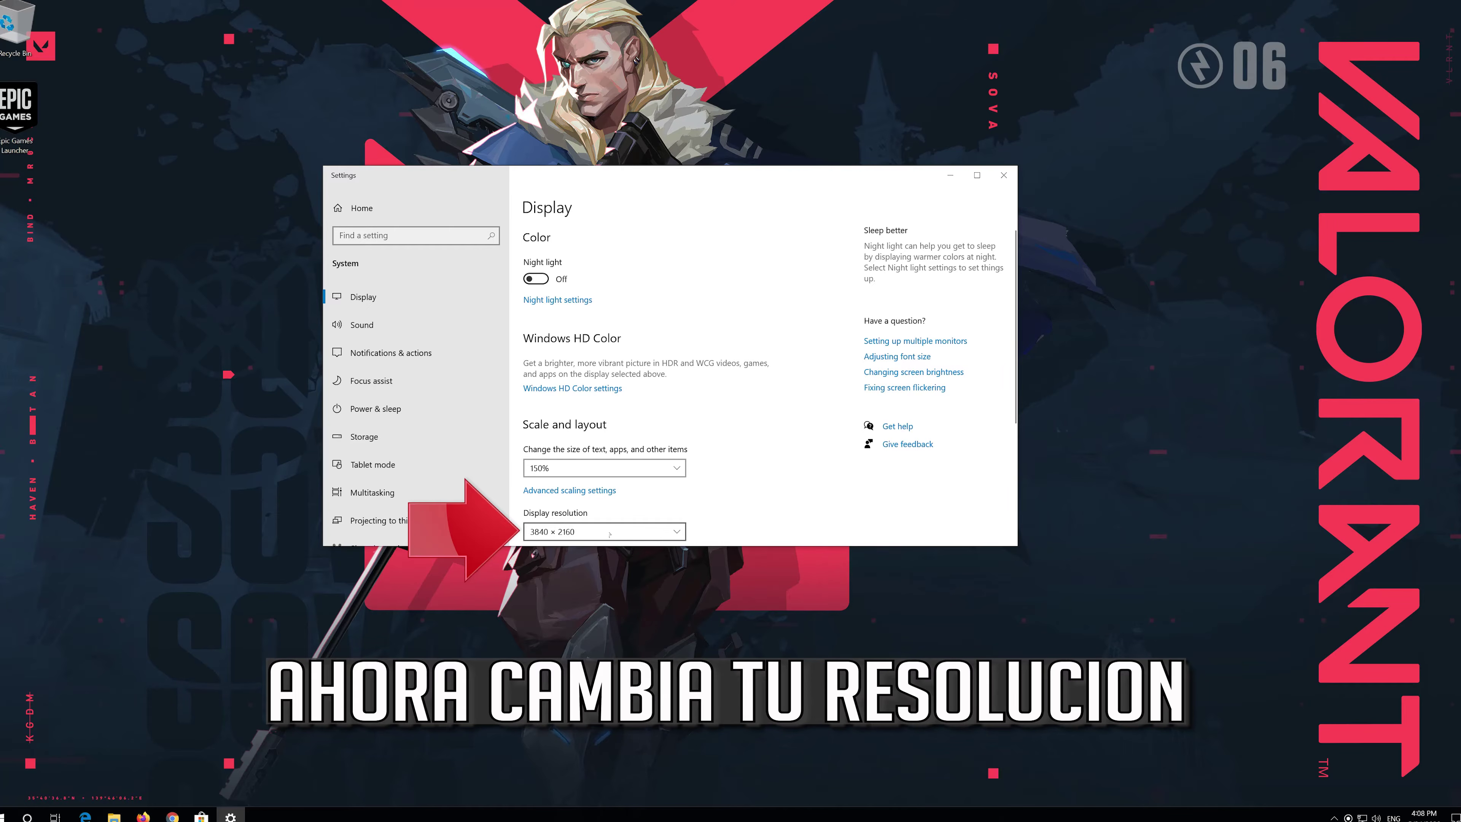
Step: Set the display resolution to 1024 × 768 and keep the changed display settings
{"action": "left_click", "coordinate": [615, 537]}
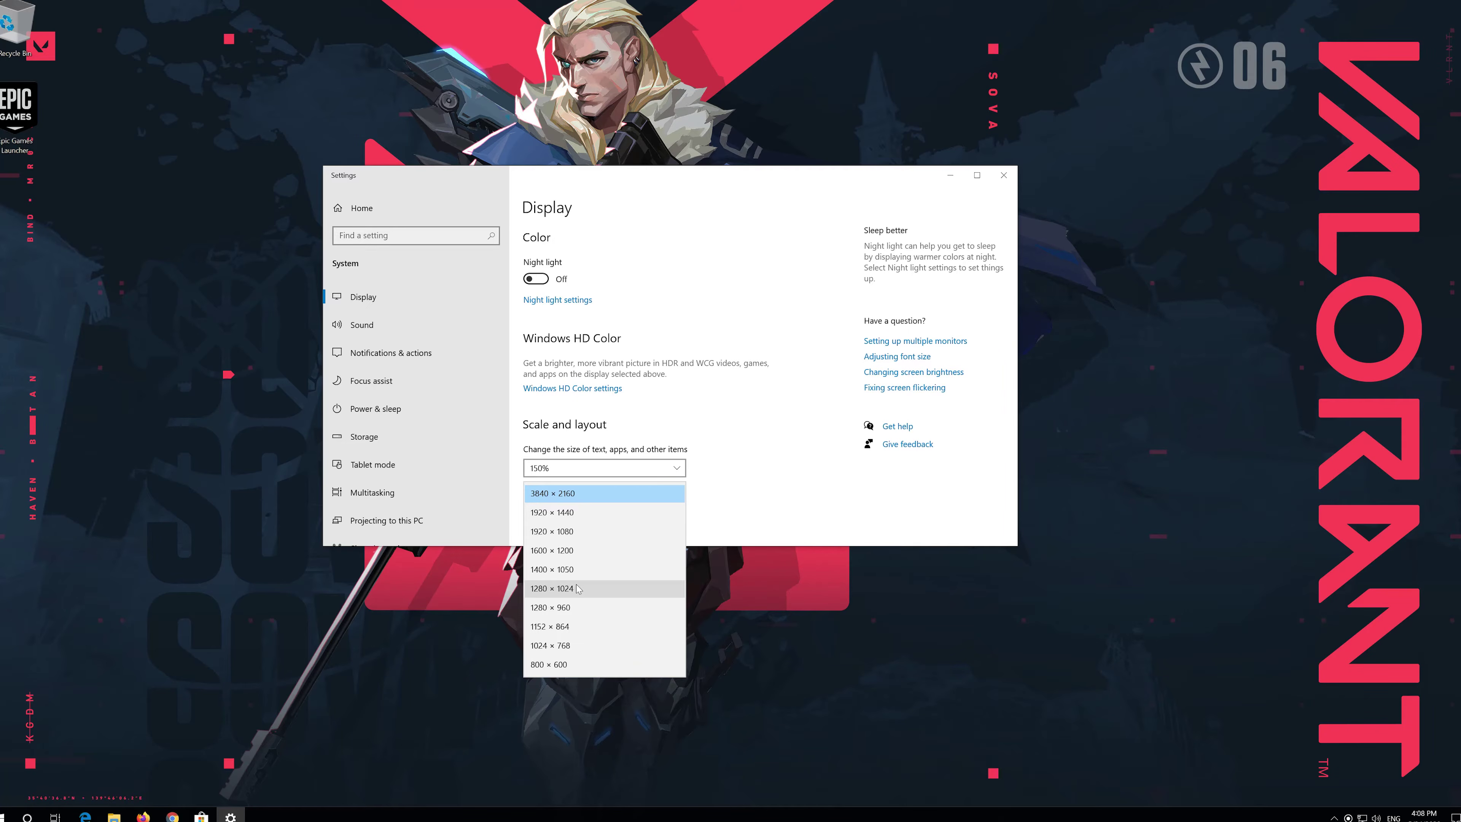
{"action": "left_click", "coordinate": [551, 645]}
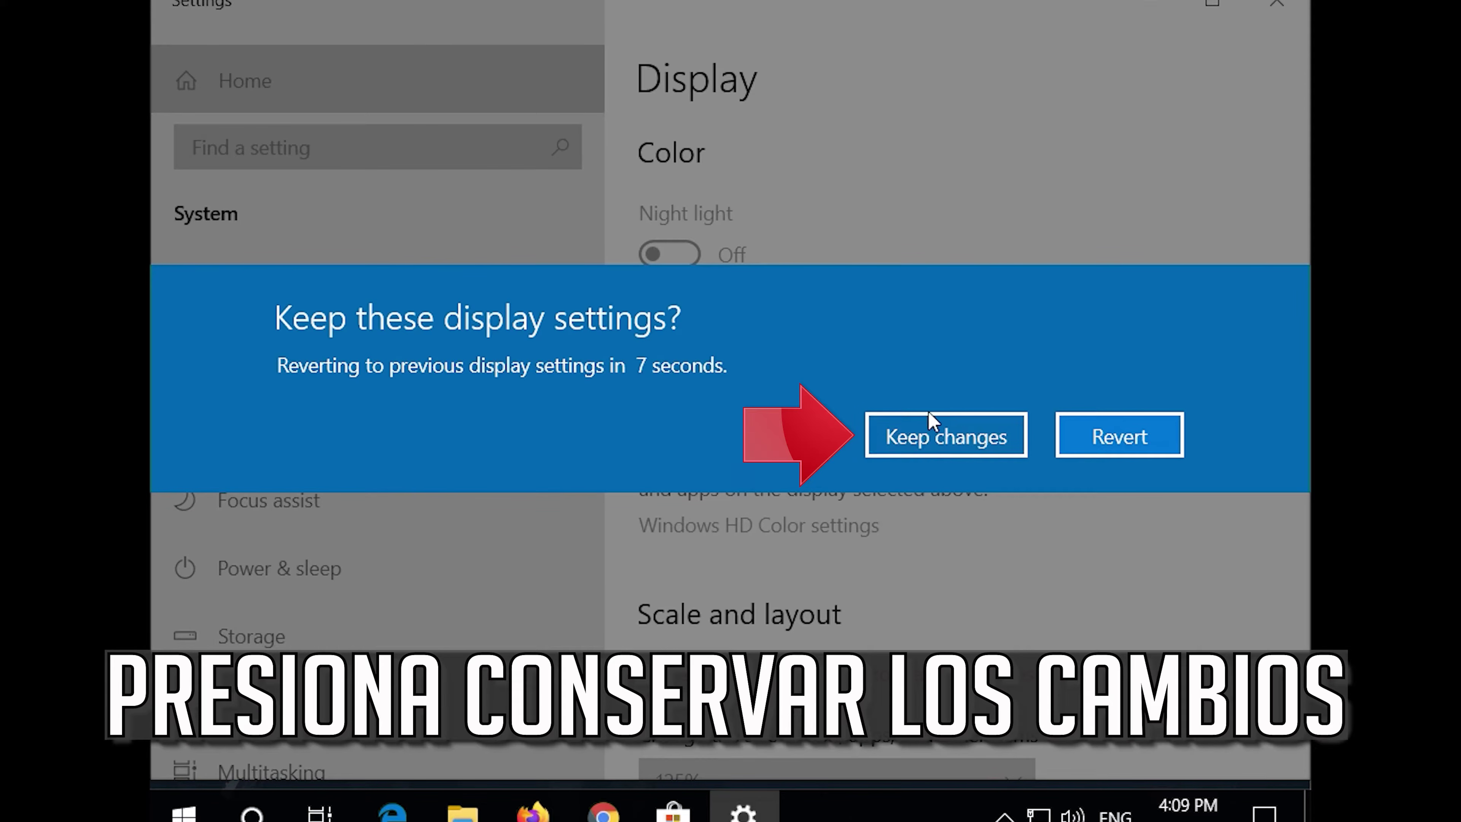
{"action": "left_click", "coordinate": [1010, 443]}
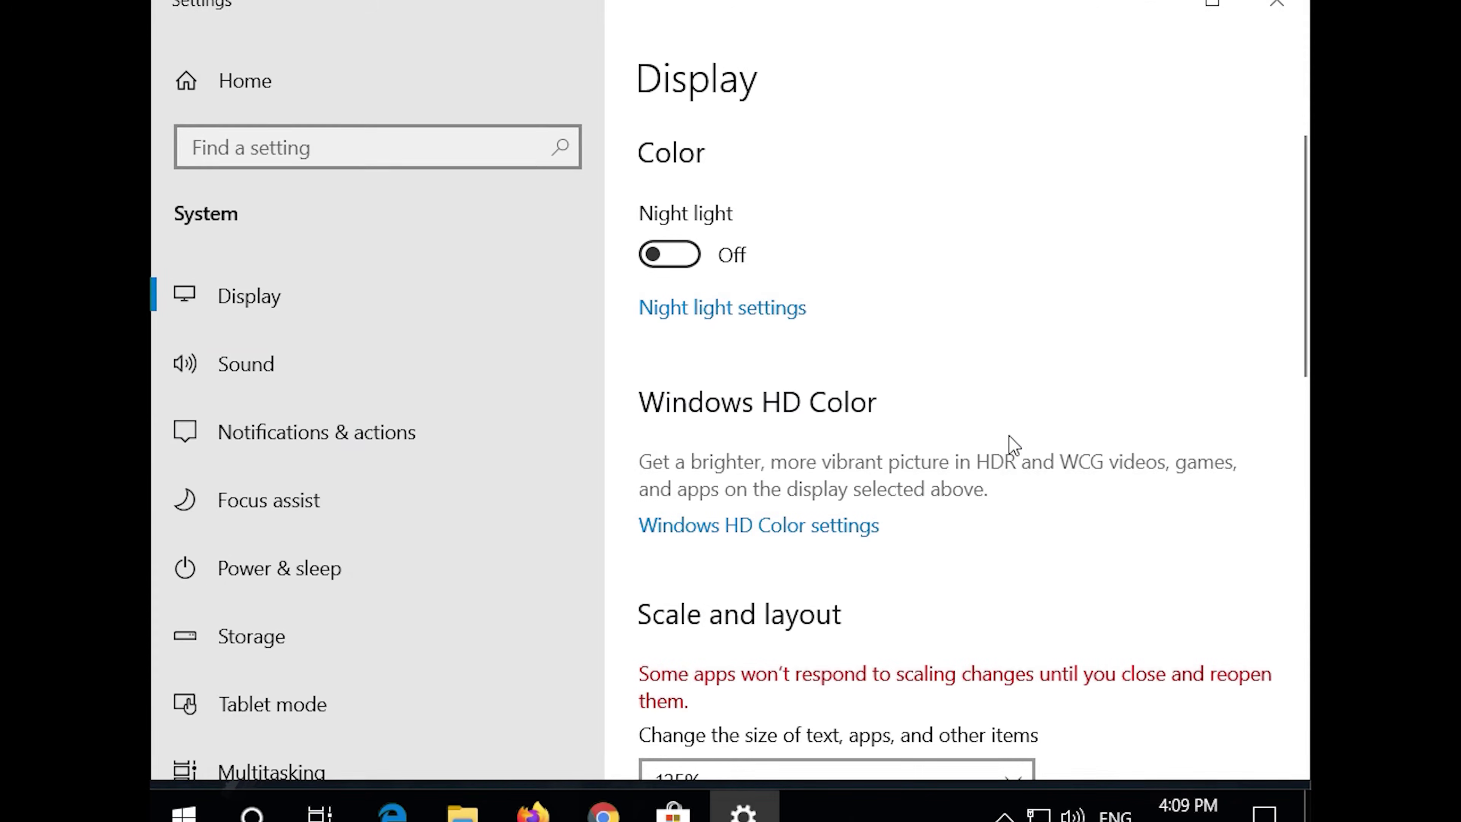
Step: Show the desktop, launch the Epic Games Launcher and dismiss its Civilization VI promotion
{"action": "left_click", "coordinate": [1307, 814]}
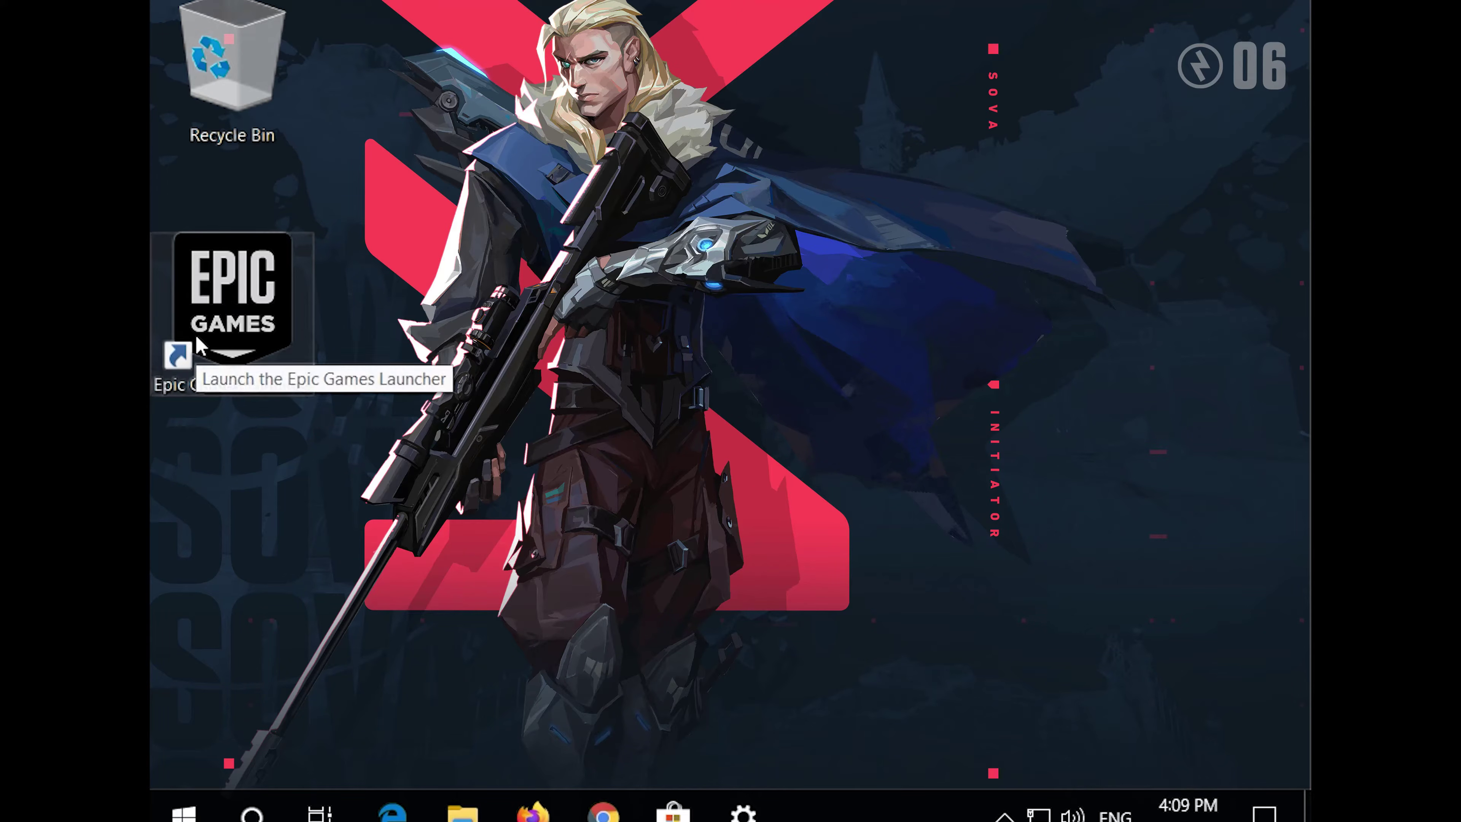
{"action": "double_click", "coordinate": [198, 341]}
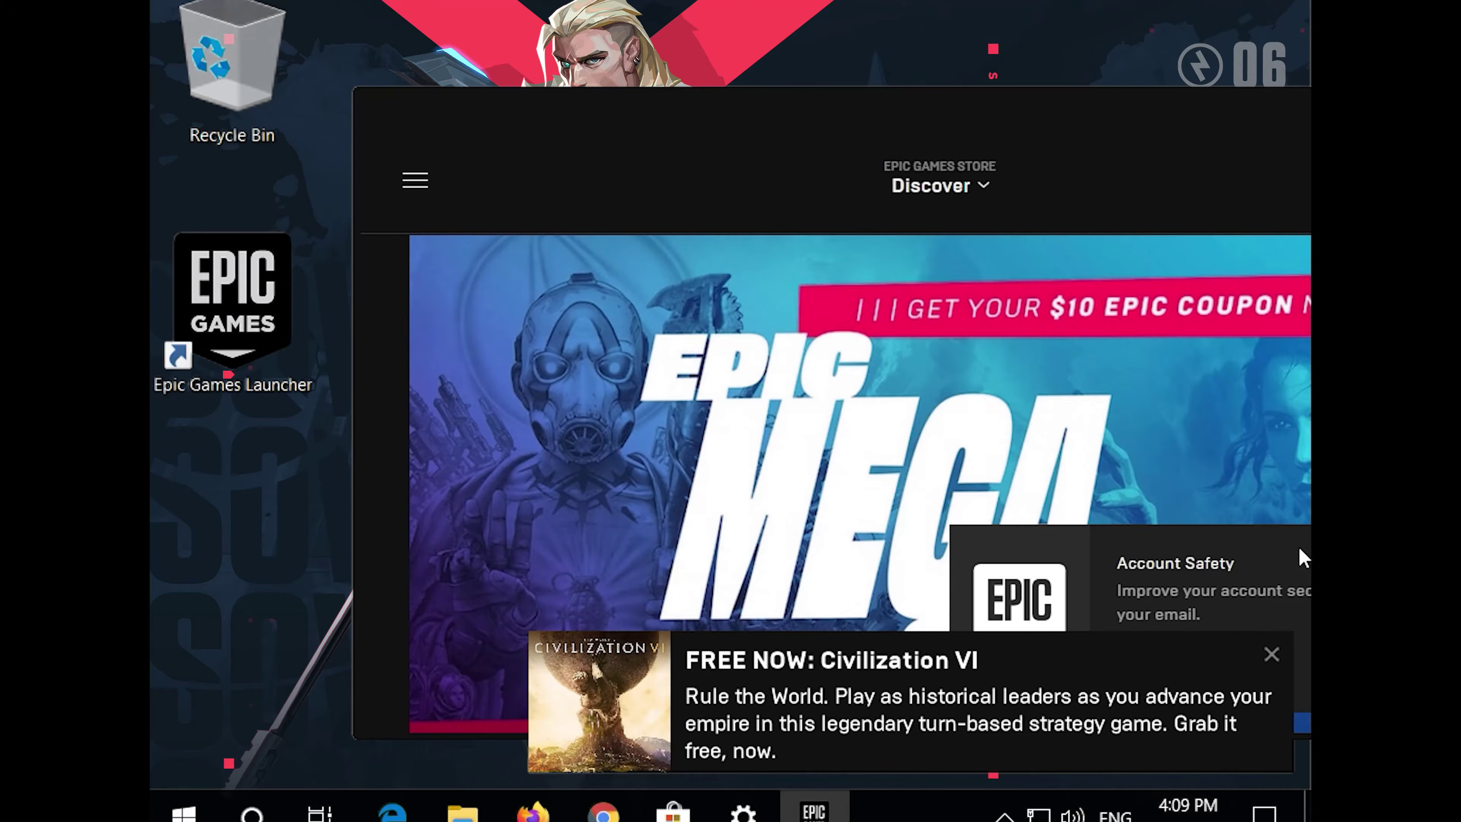
{"action": "left_click", "coordinate": [1271, 655]}
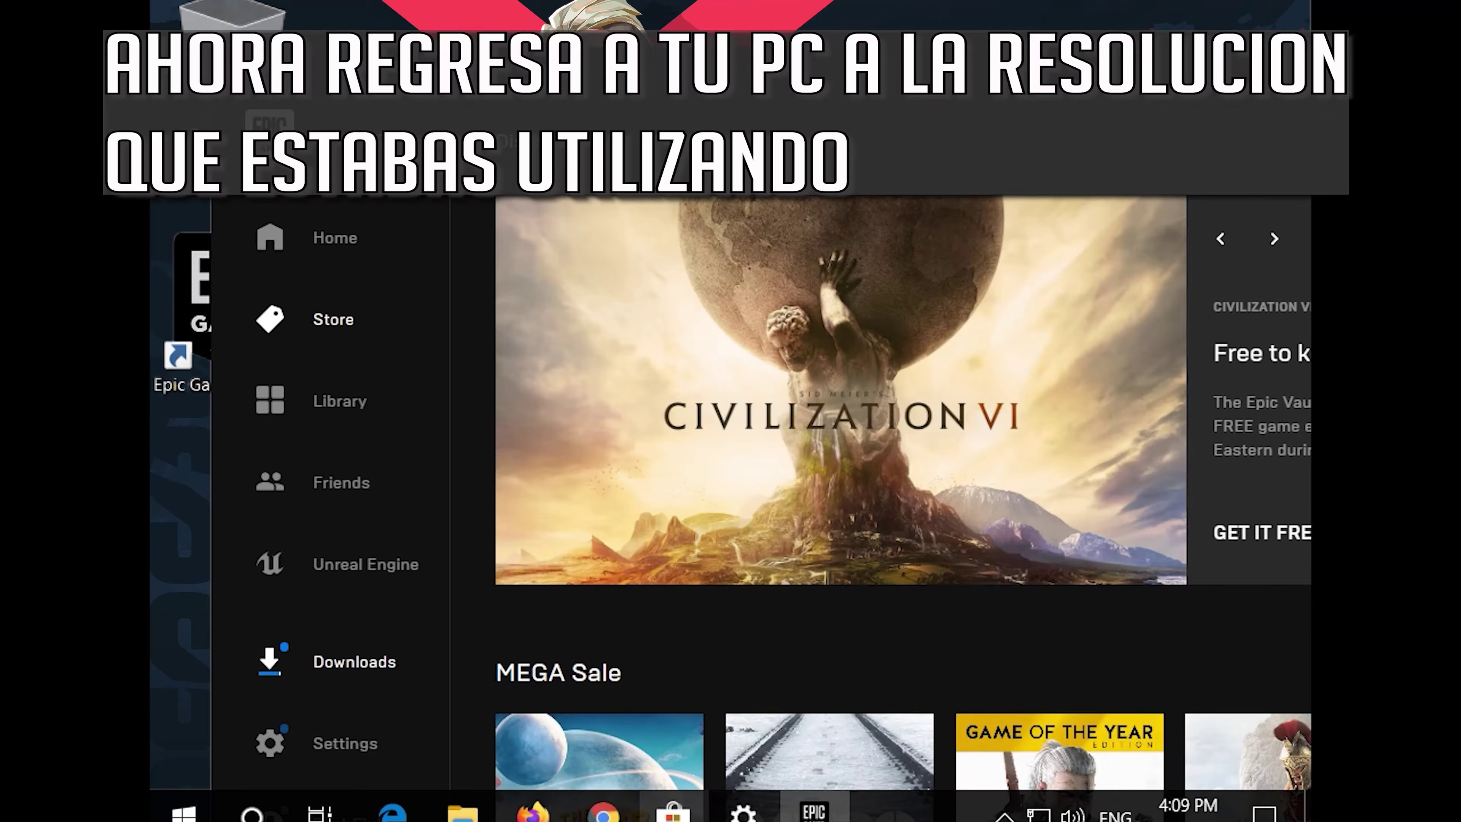
Step: Return to the display settings and open the list of available display resolutions
{"action": "left_click", "coordinate": [743, 815]}
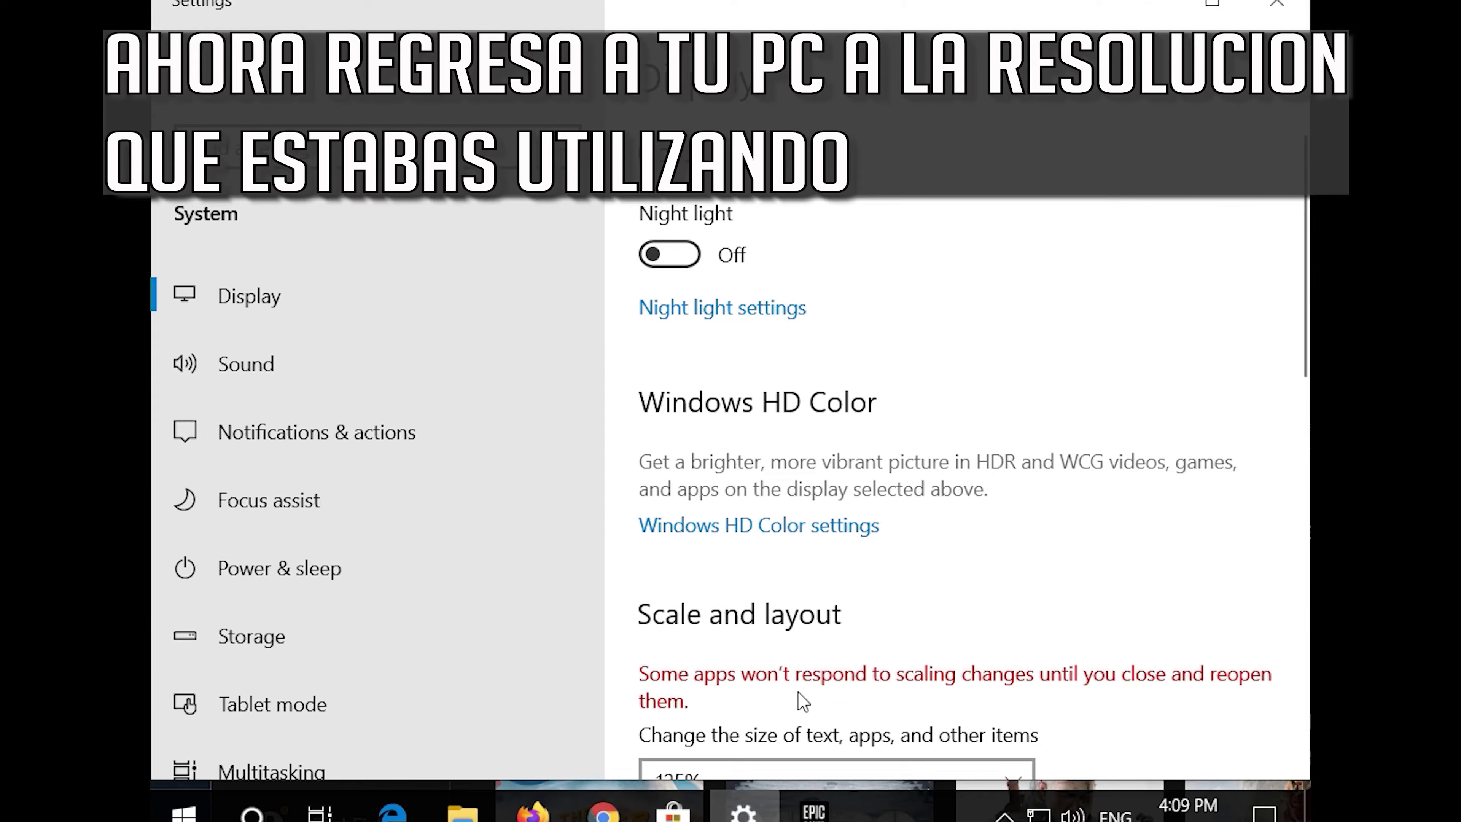
{"action": "scroll", "coordinate": [972, 499], "scroll_direction": "down", "scroll_amount": 5}
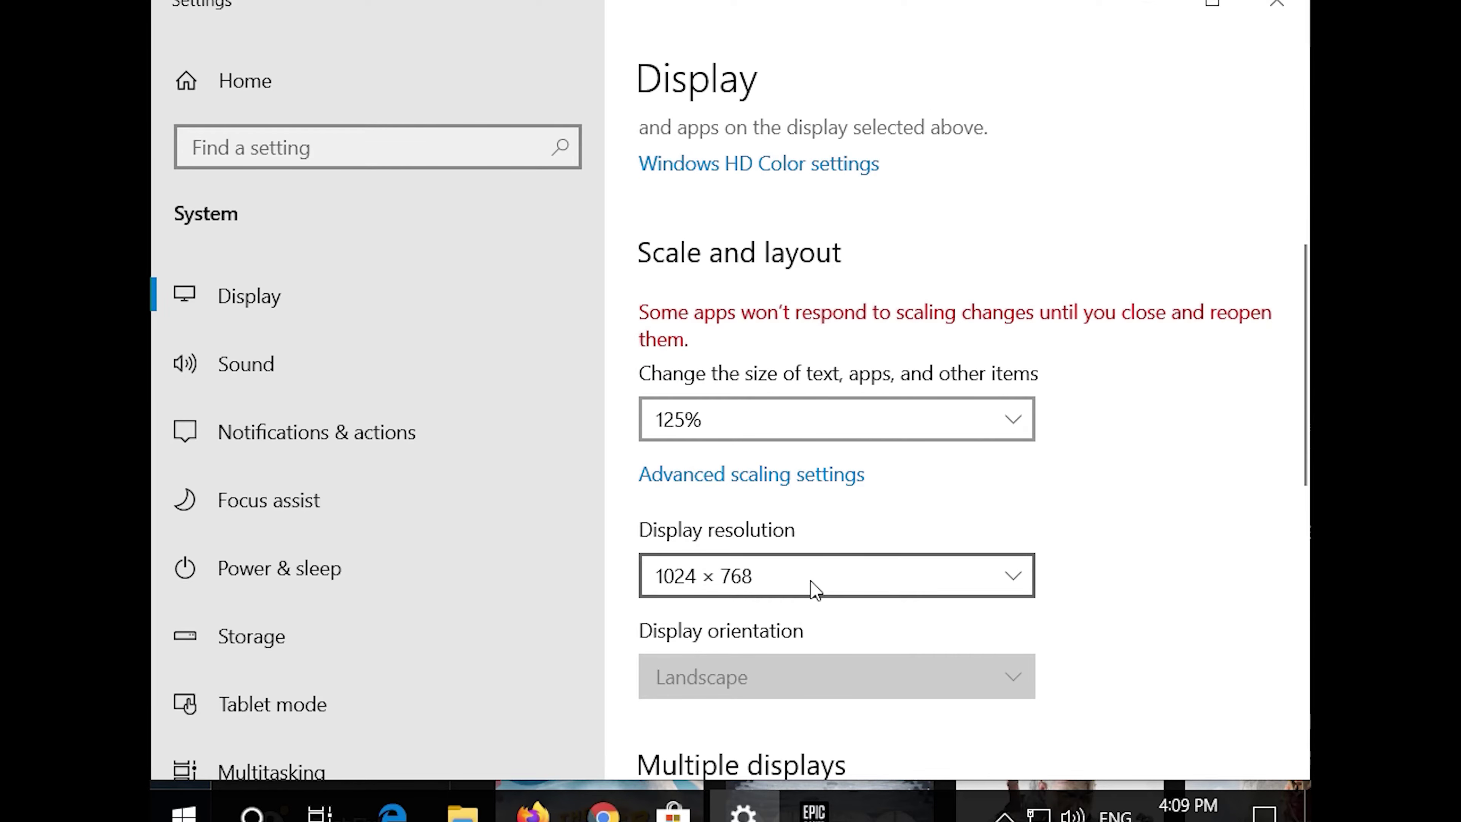
{"action": "left_click", "coordinate": [814, 589]}
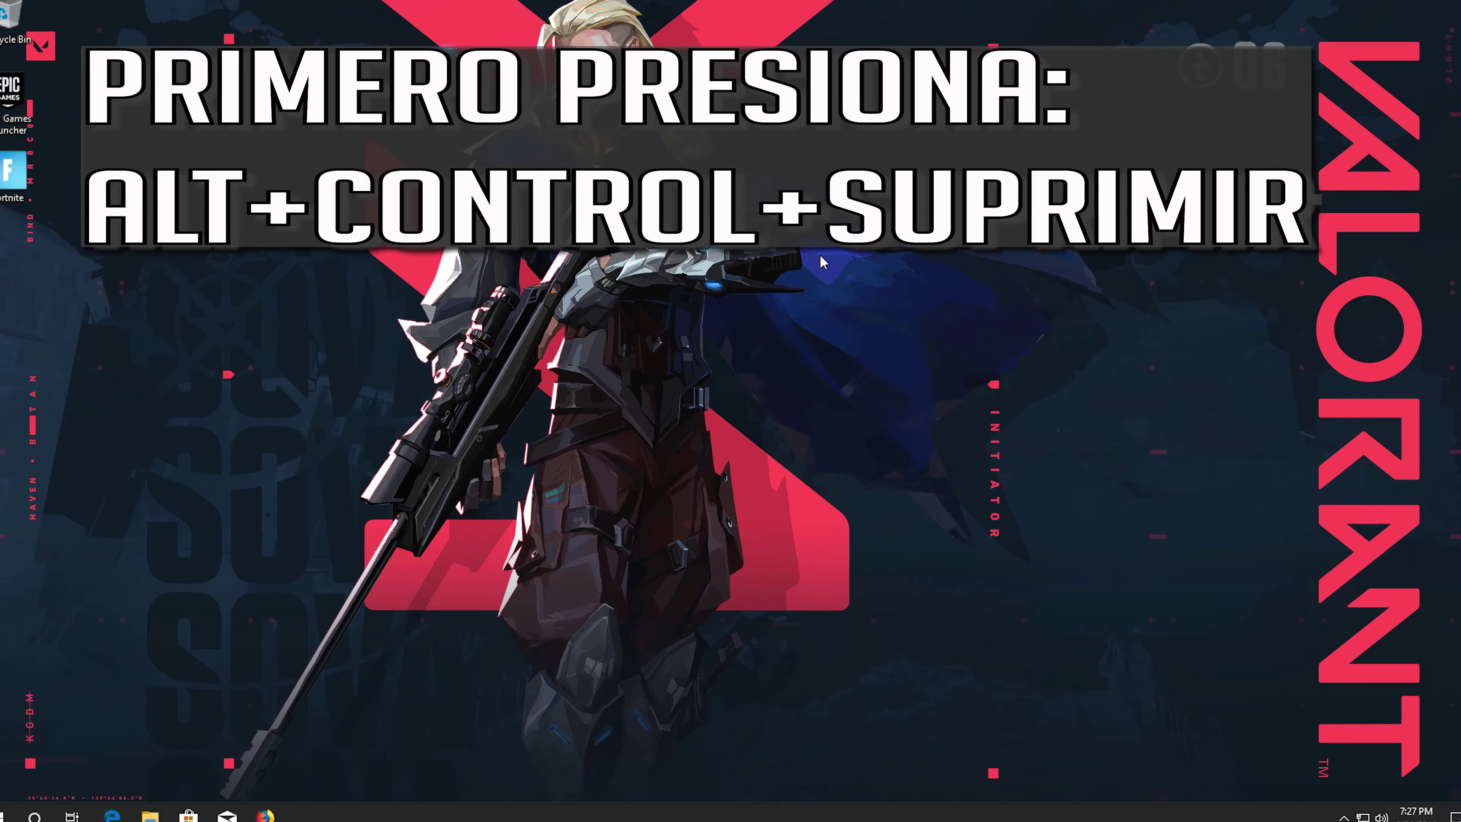
Step: Open Task Manager, move its window toward the middle of the desktop and expand it to the detailed view
{"action": "key", "text": "ctrl+alt+Delete"}
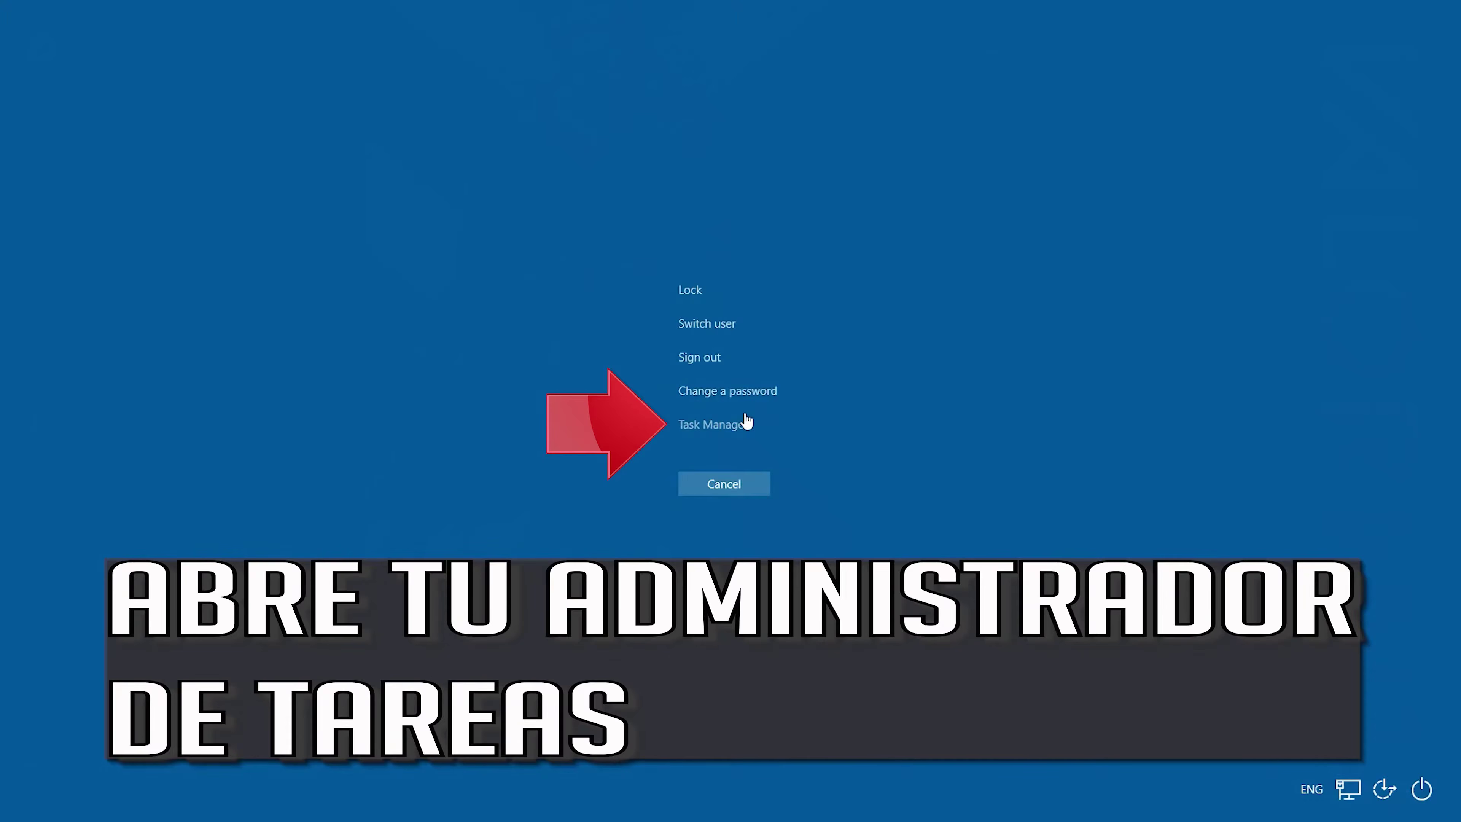
{"action": "left_click", "coordinate": [718, 428]}
{"action": "left_click_drag", "start_coordinate": [238, 102], "coordinate": [729, 215]}
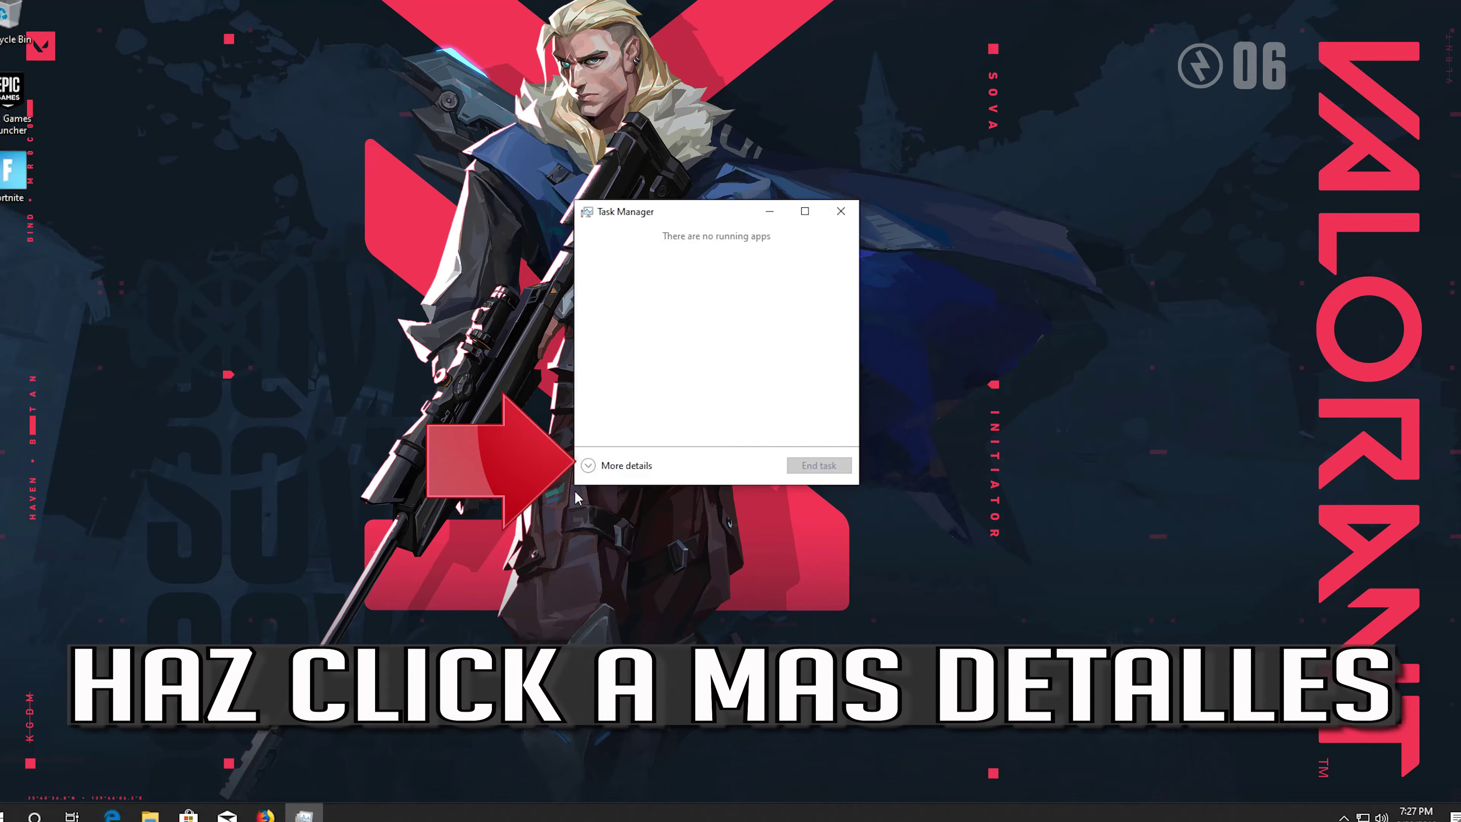
{"action": "left_click", "coordinate": [588, 466]}
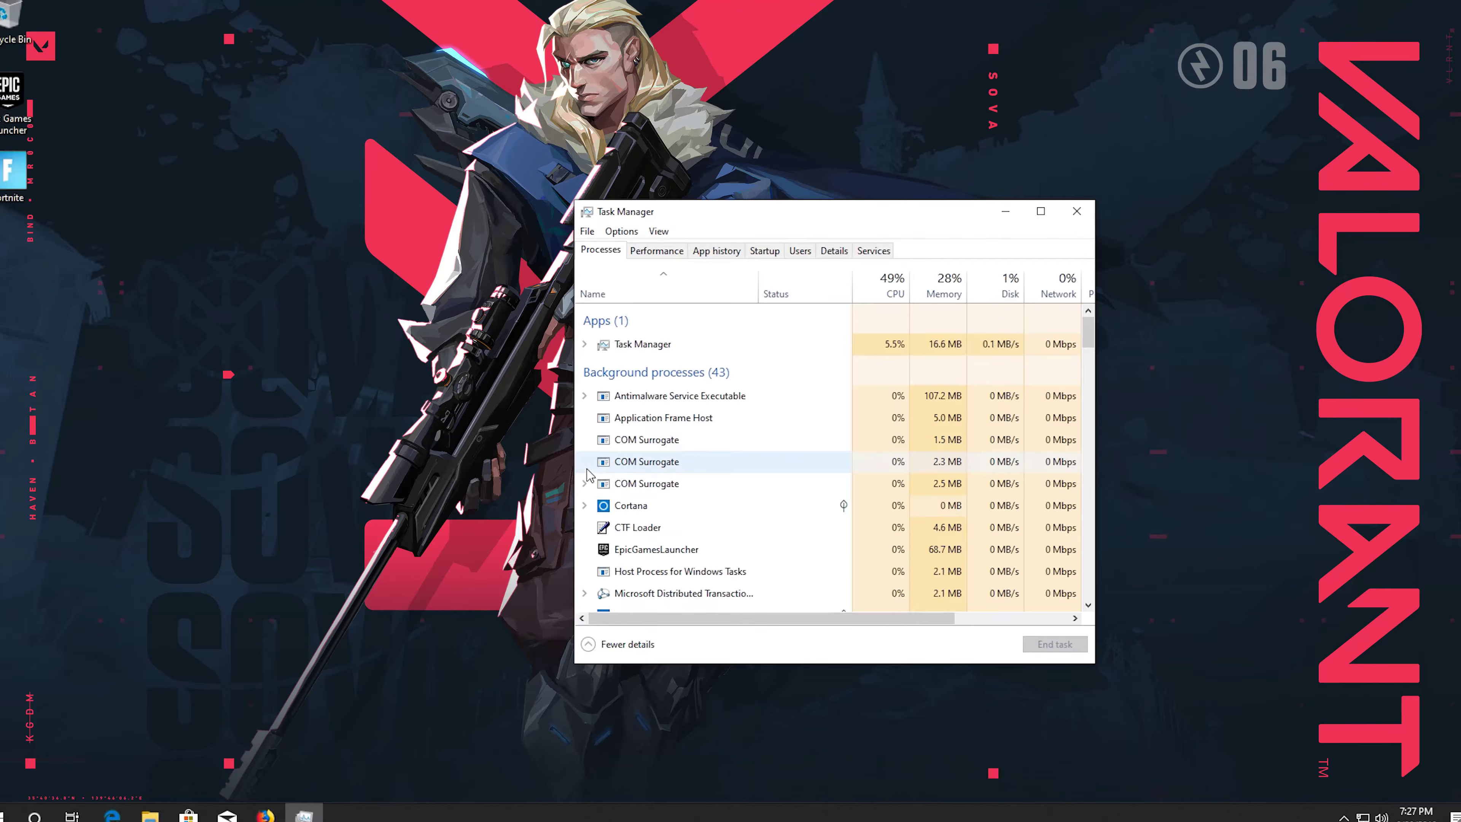
Step: End the EpicGamesLauncher background process and close Task Manager
{"action": "left_click", "coordinate": [659, 551]}
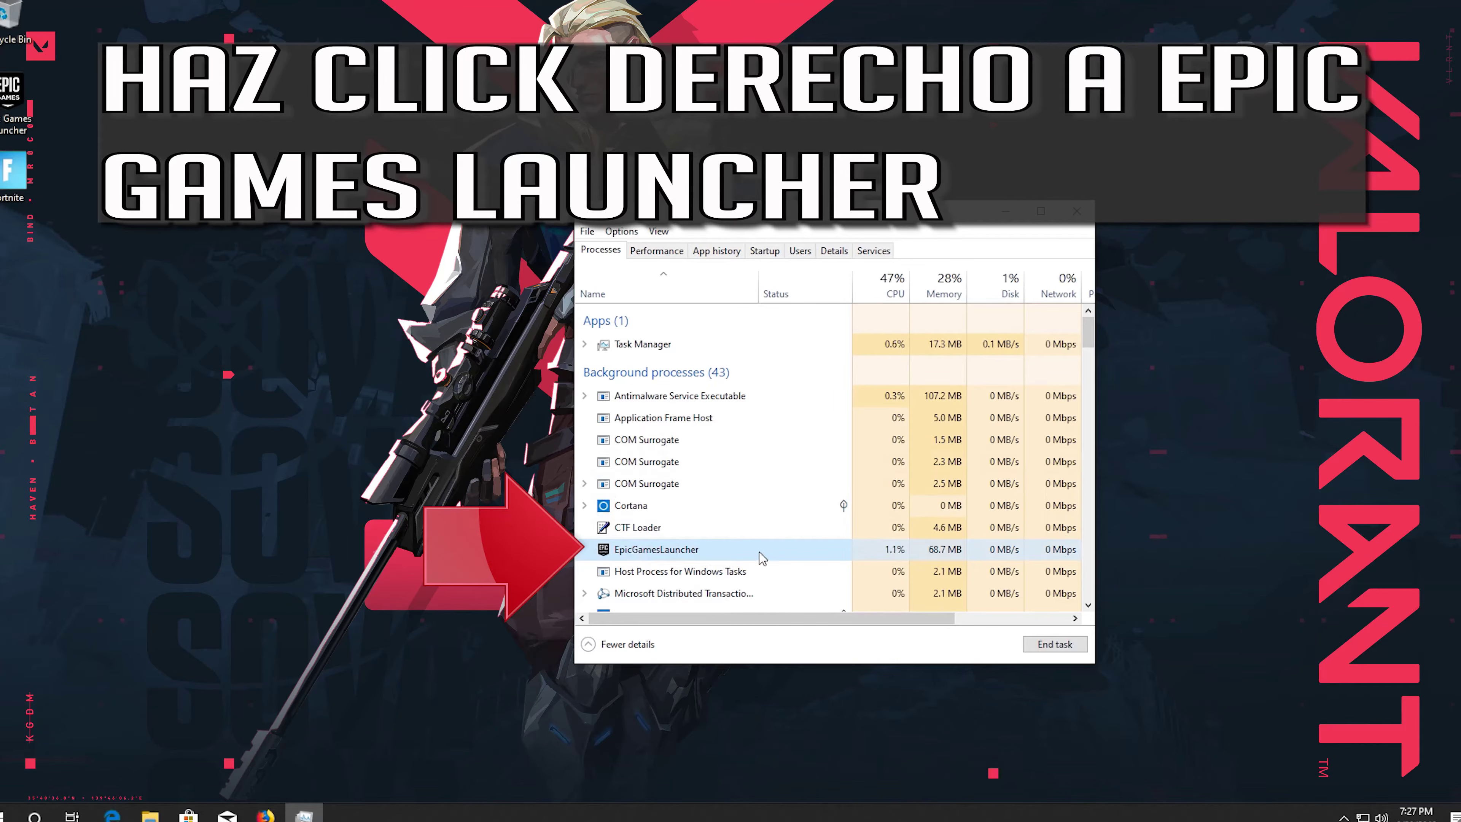
{"action": "right_click", "coordinate": [705, 553]}
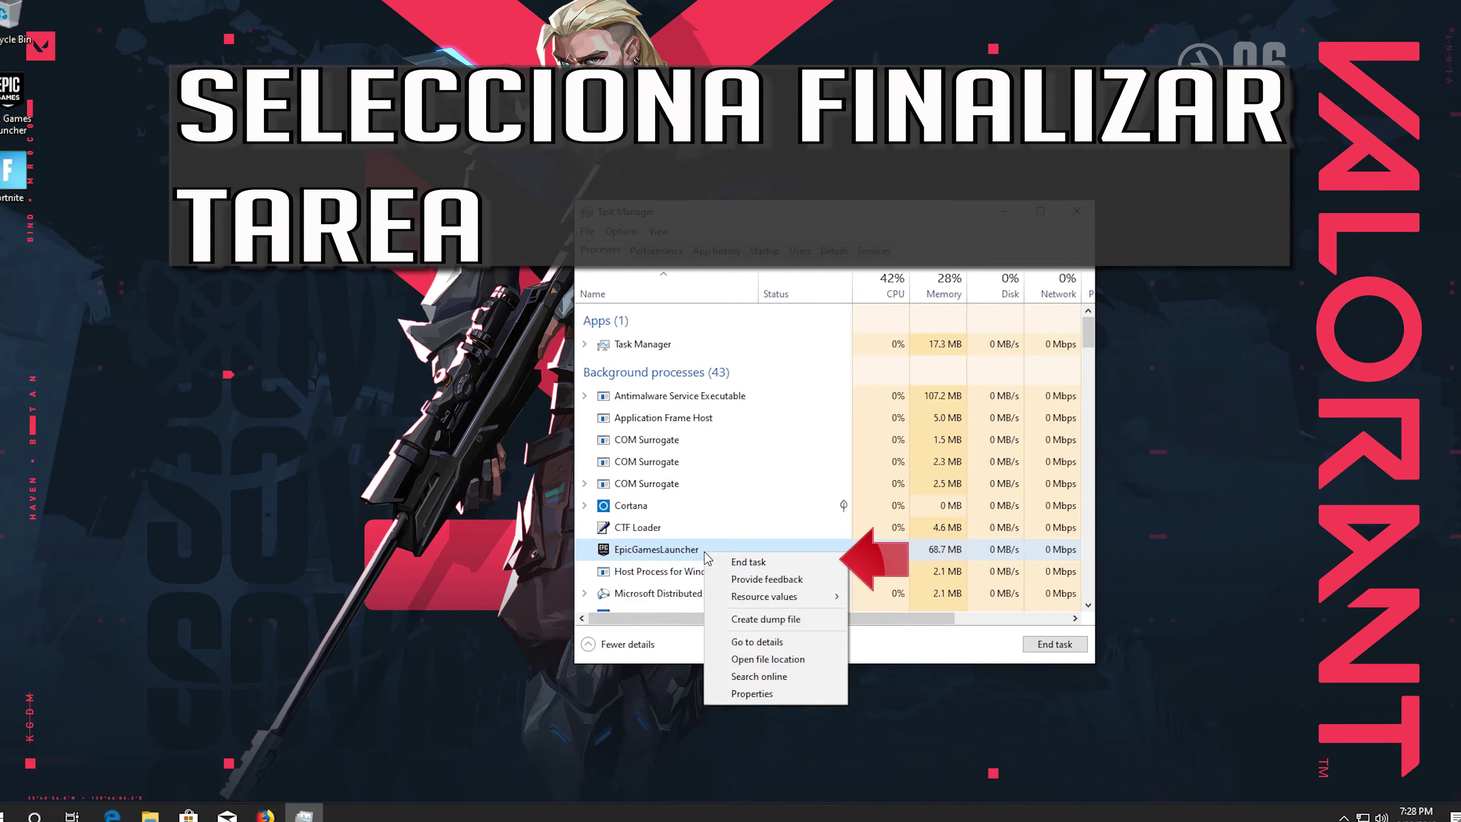
{"action": "left_click", "coordinate": [796, 564]}
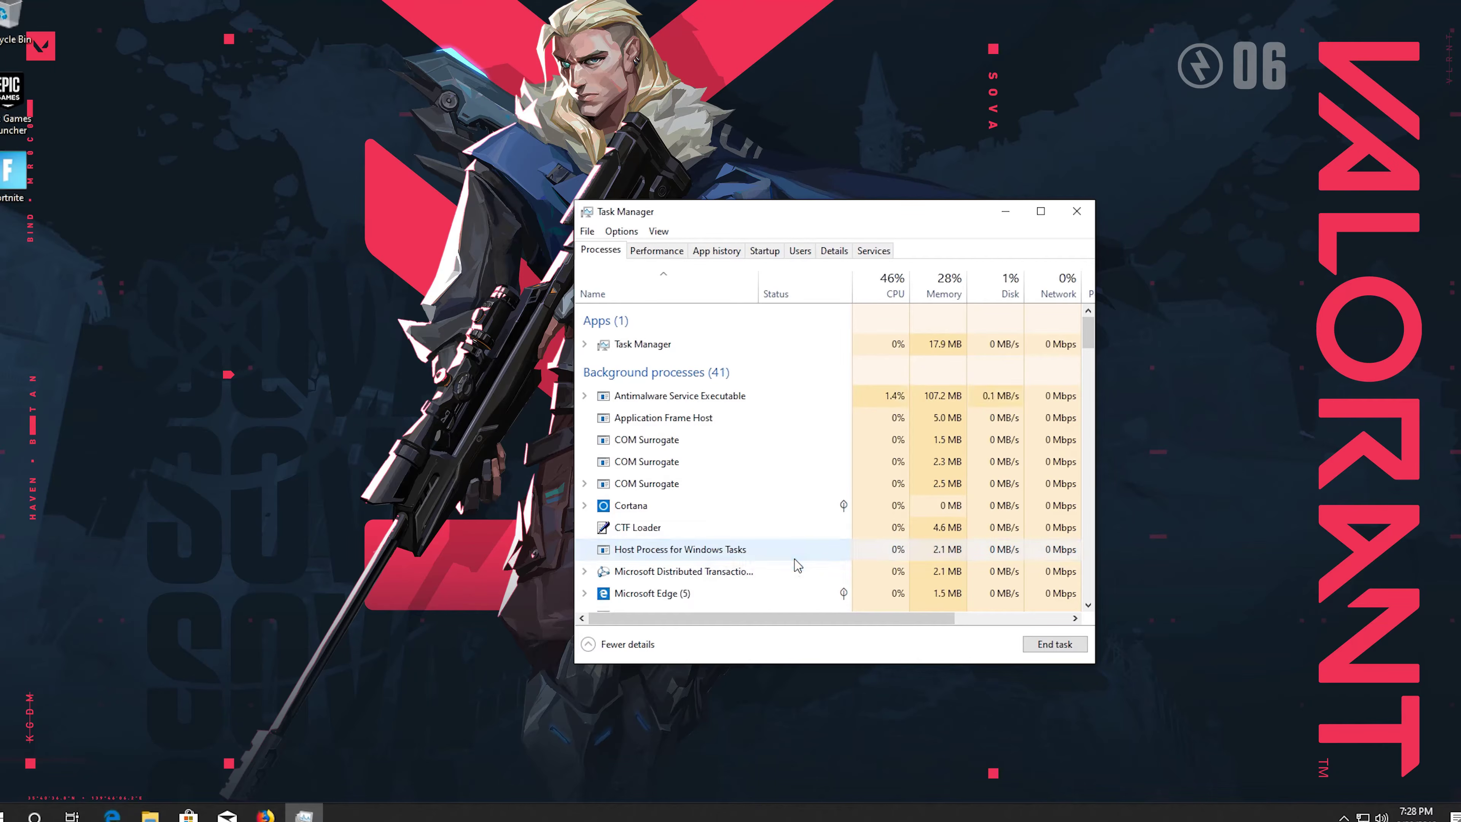
{"action": "left_click", "coordinate": [1083, 216]}
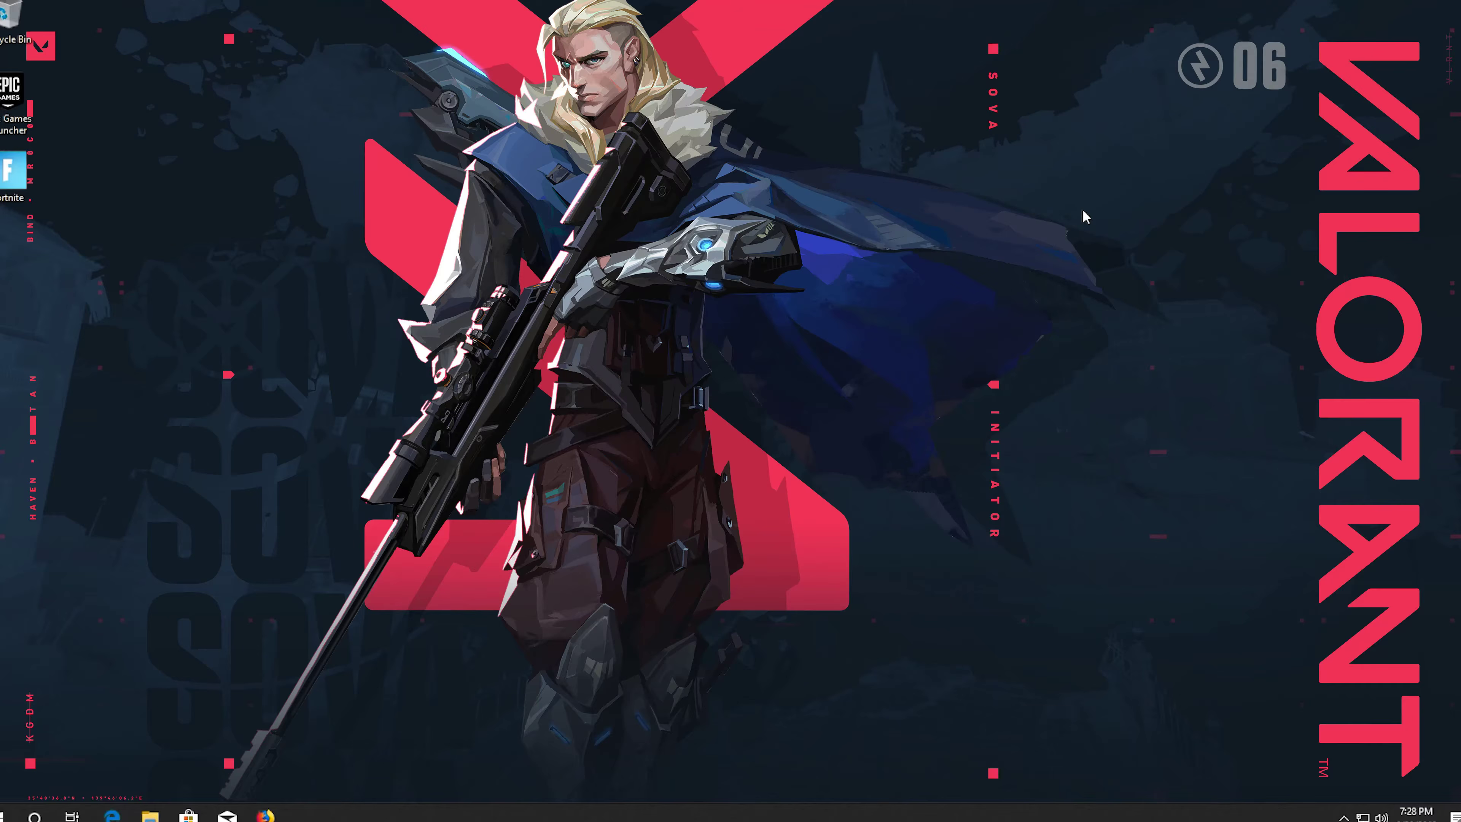
Step: Open File Explorer and turn on the display of hidden items
{"action": "left_click", "coordinate": [147, 815]}
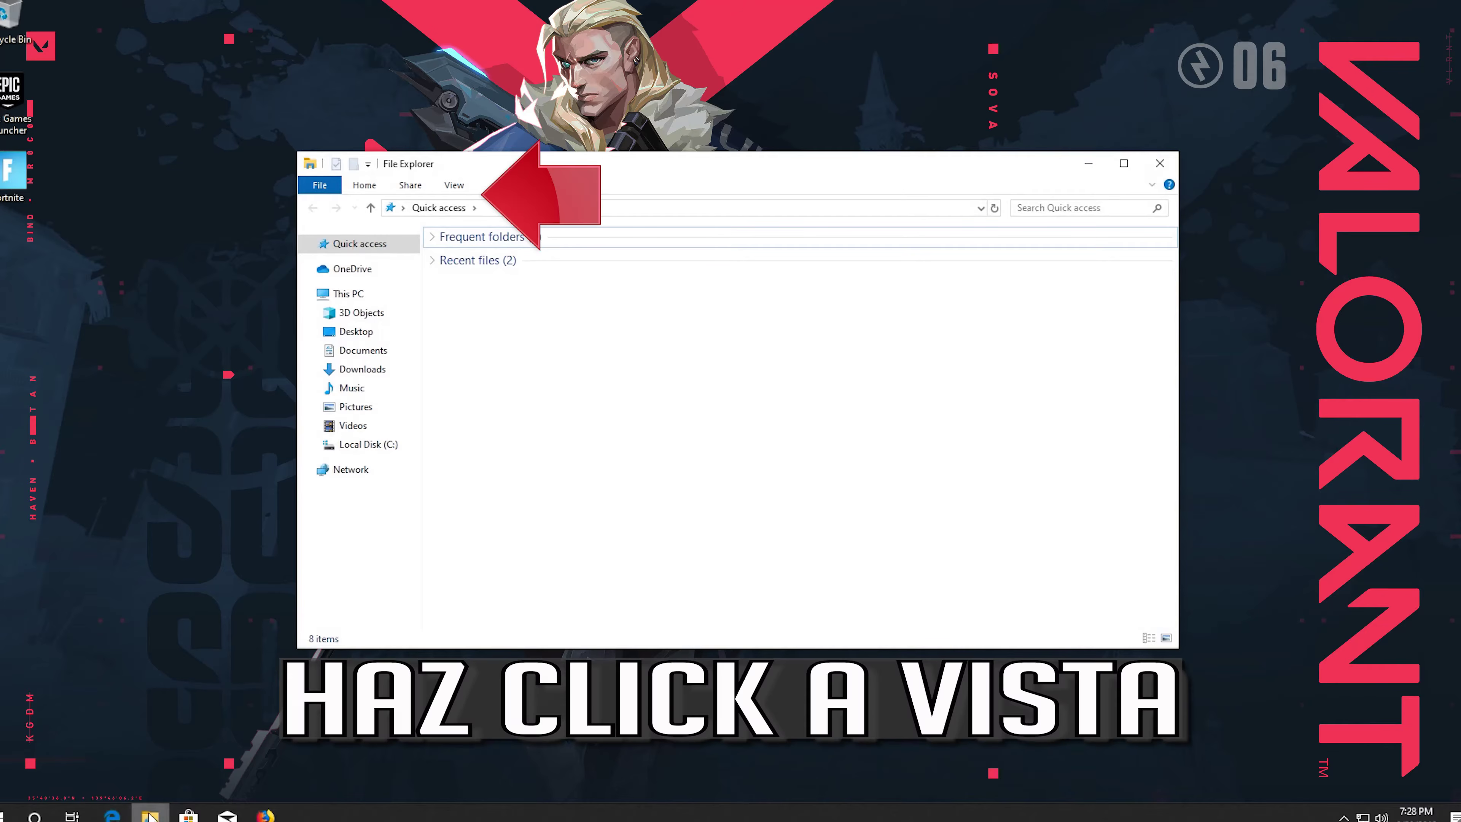
{"action": "left_click", "coordinate": [454, 185]}
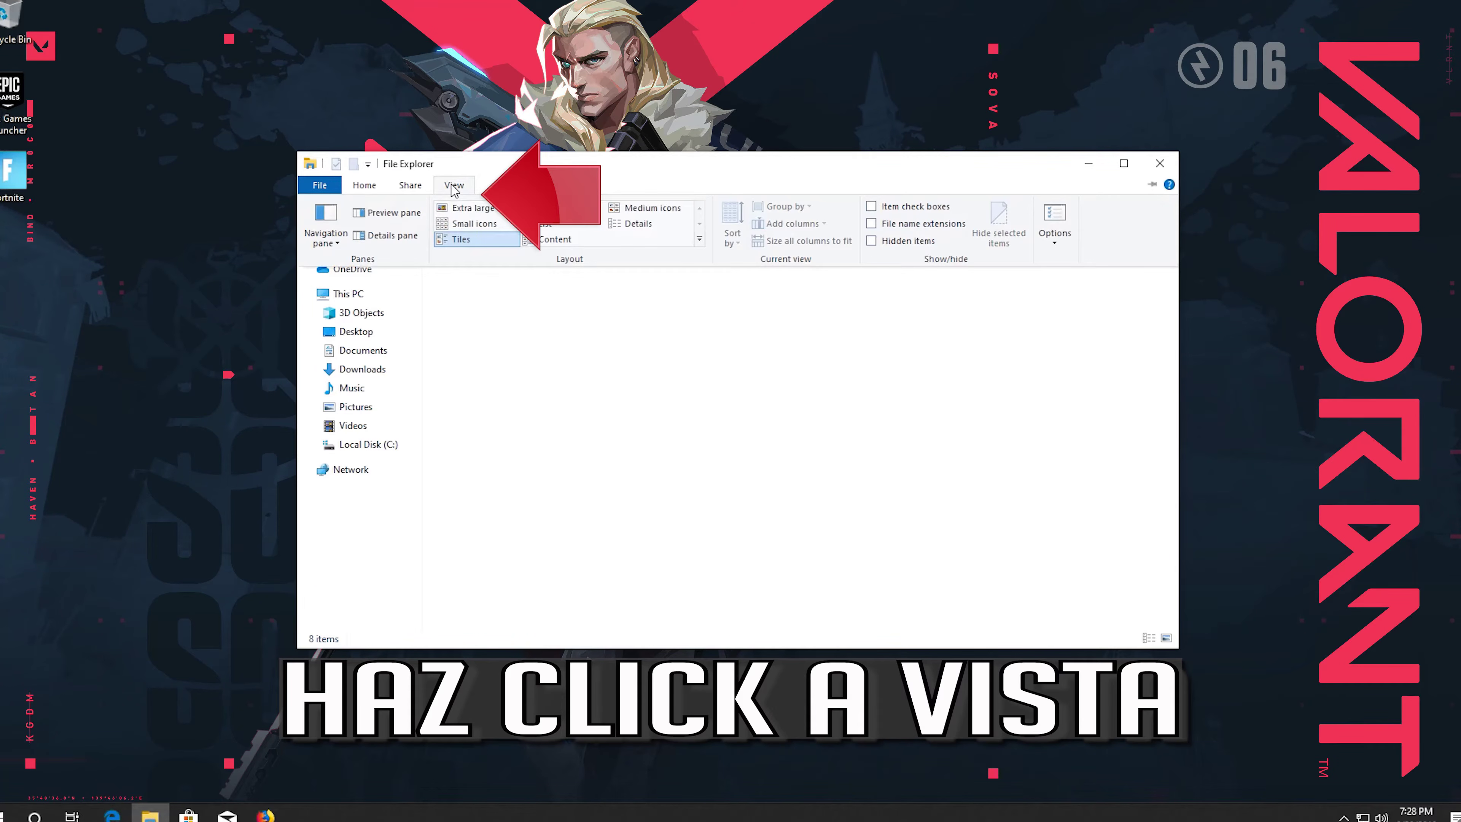
{"action": "left_click", "coordinate": [872, 242]}
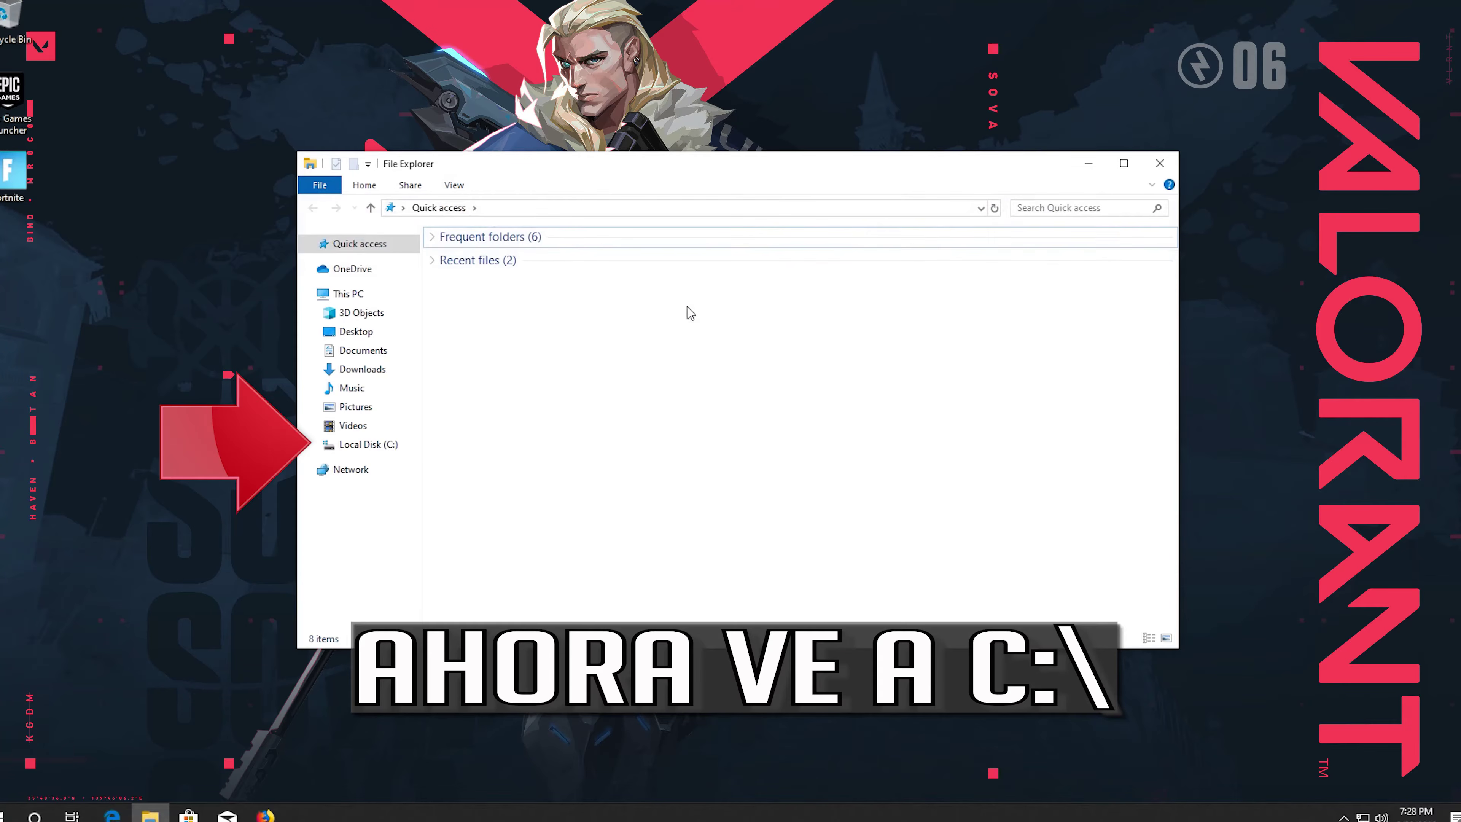
Step: Open the current user's profile folder inside Users on Local Disk (C:)
{"action": "left_click", "coordinate": [381, 446]}
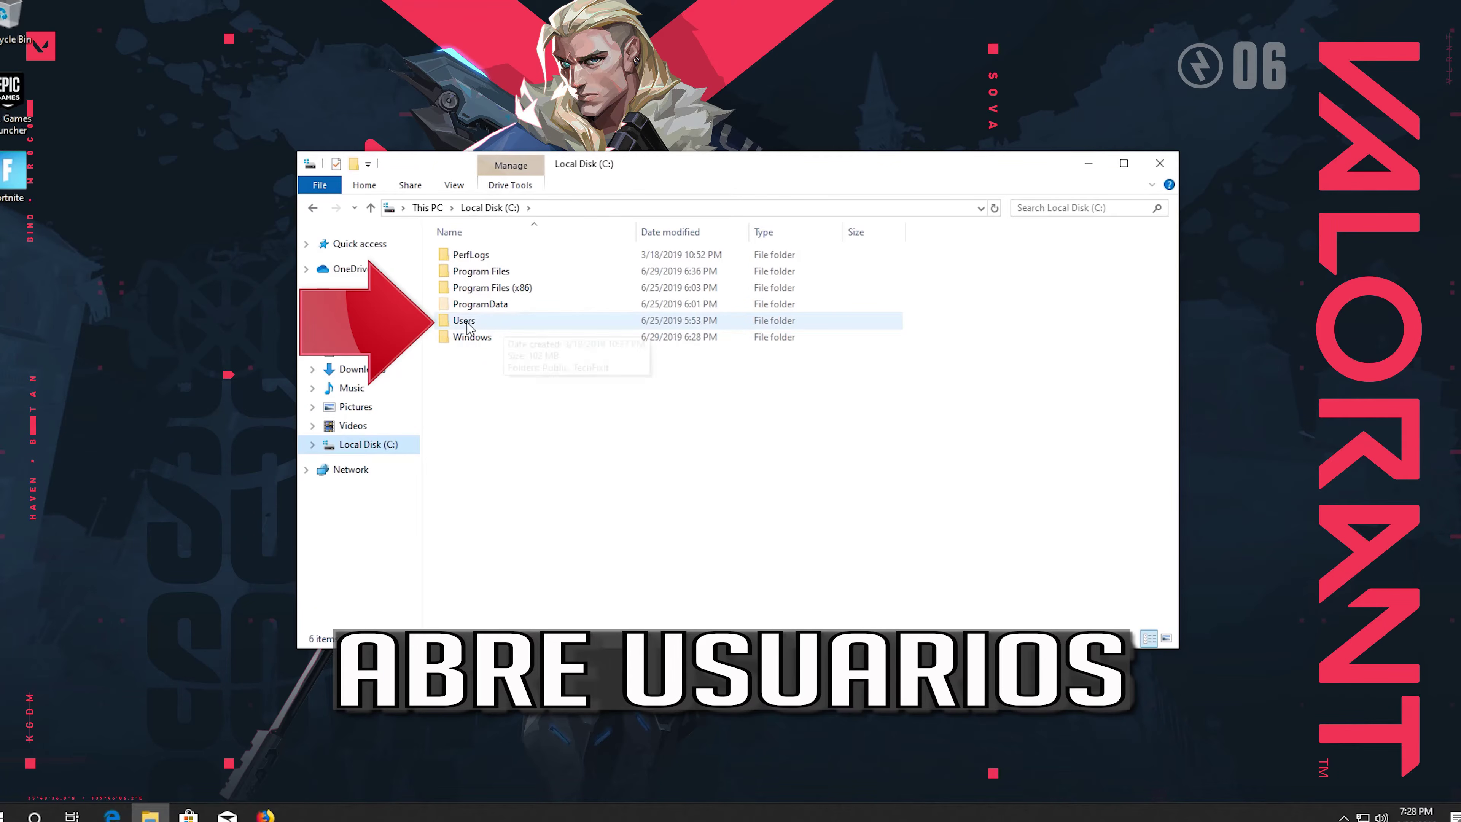
{"action": "double_click", "coordinate": [505, 322]}
{"action": "left_click", "coordinate": [486, 290]}
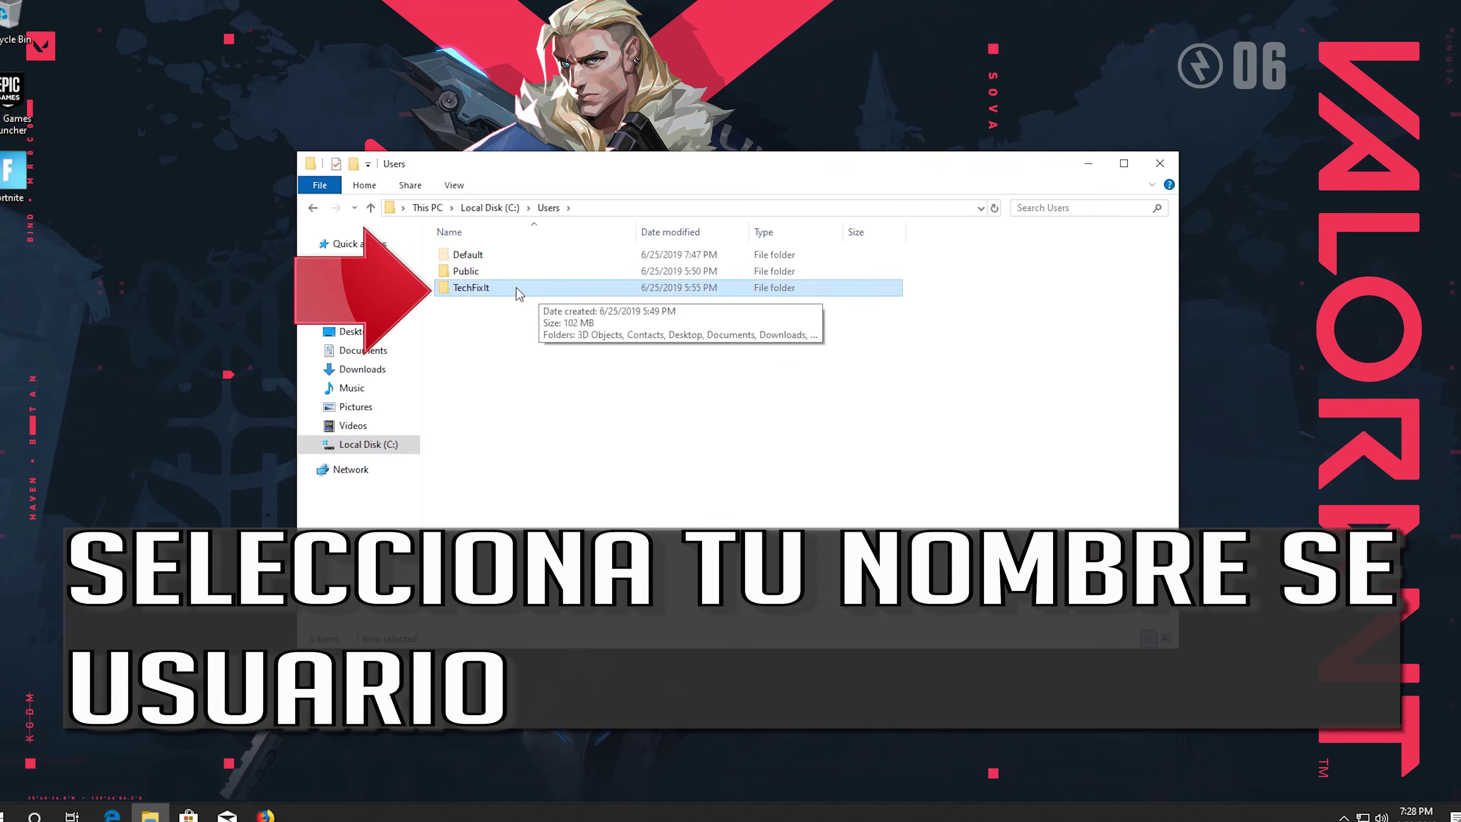
{"action": "double_click", "coordinate": [469, 288]}
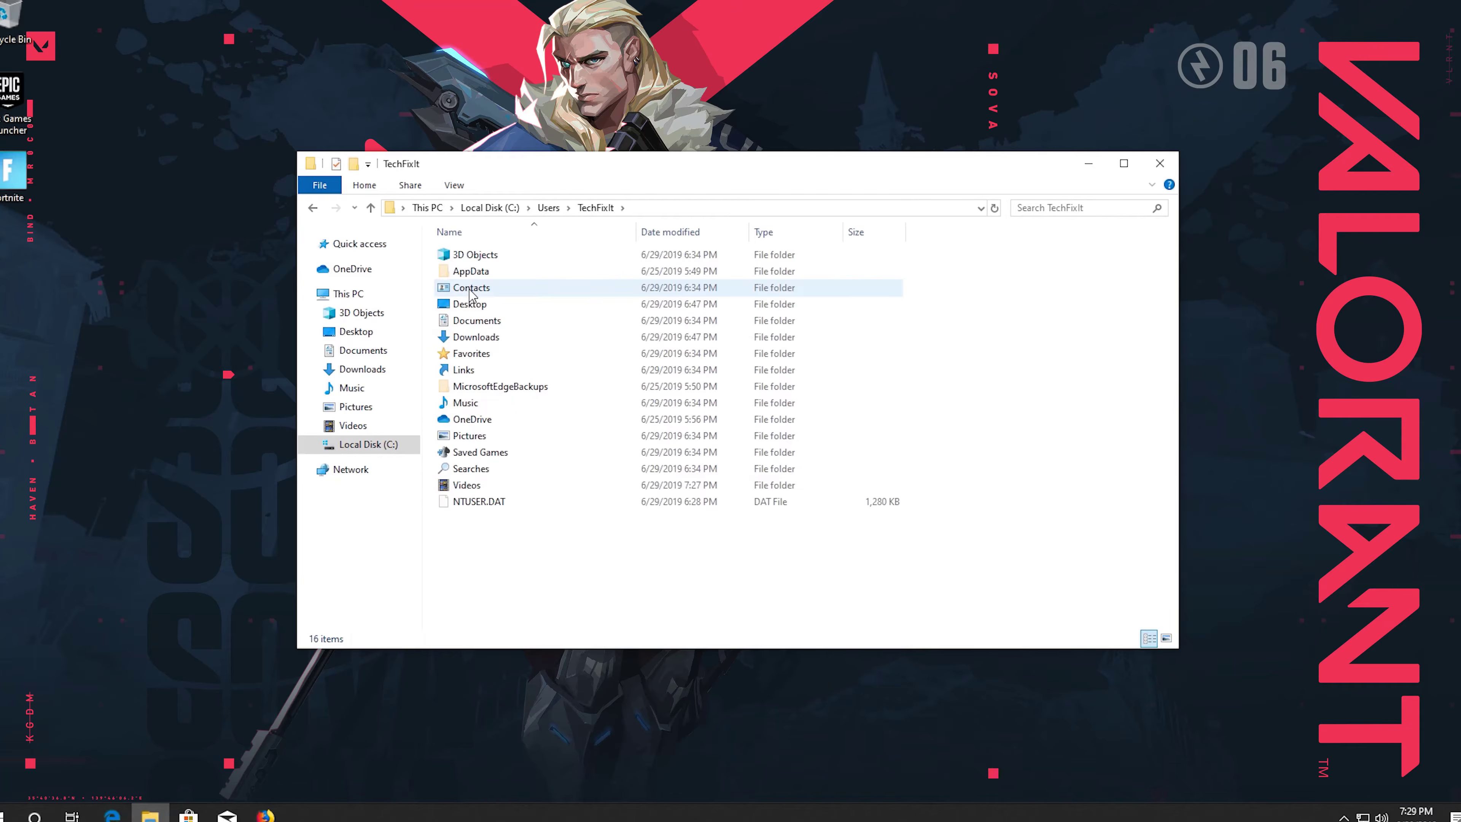
Step: Go from the profile folder to AppData\Local\EpicGamesLauncher\Saved
{"action": "left_click", "coordinate": [493, 270]}
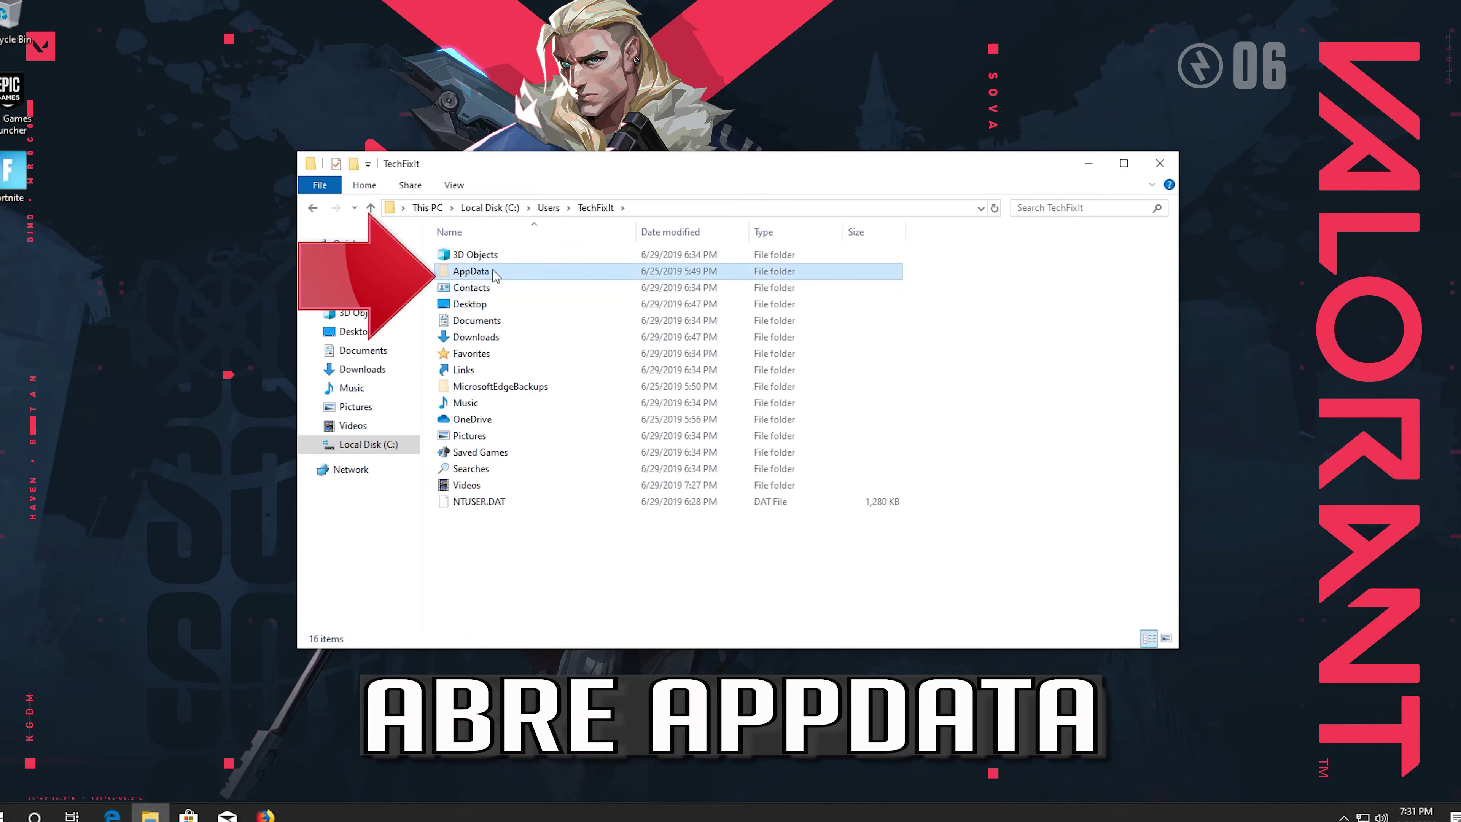
{"action": "double_click", "coordinate": [532, 275]}
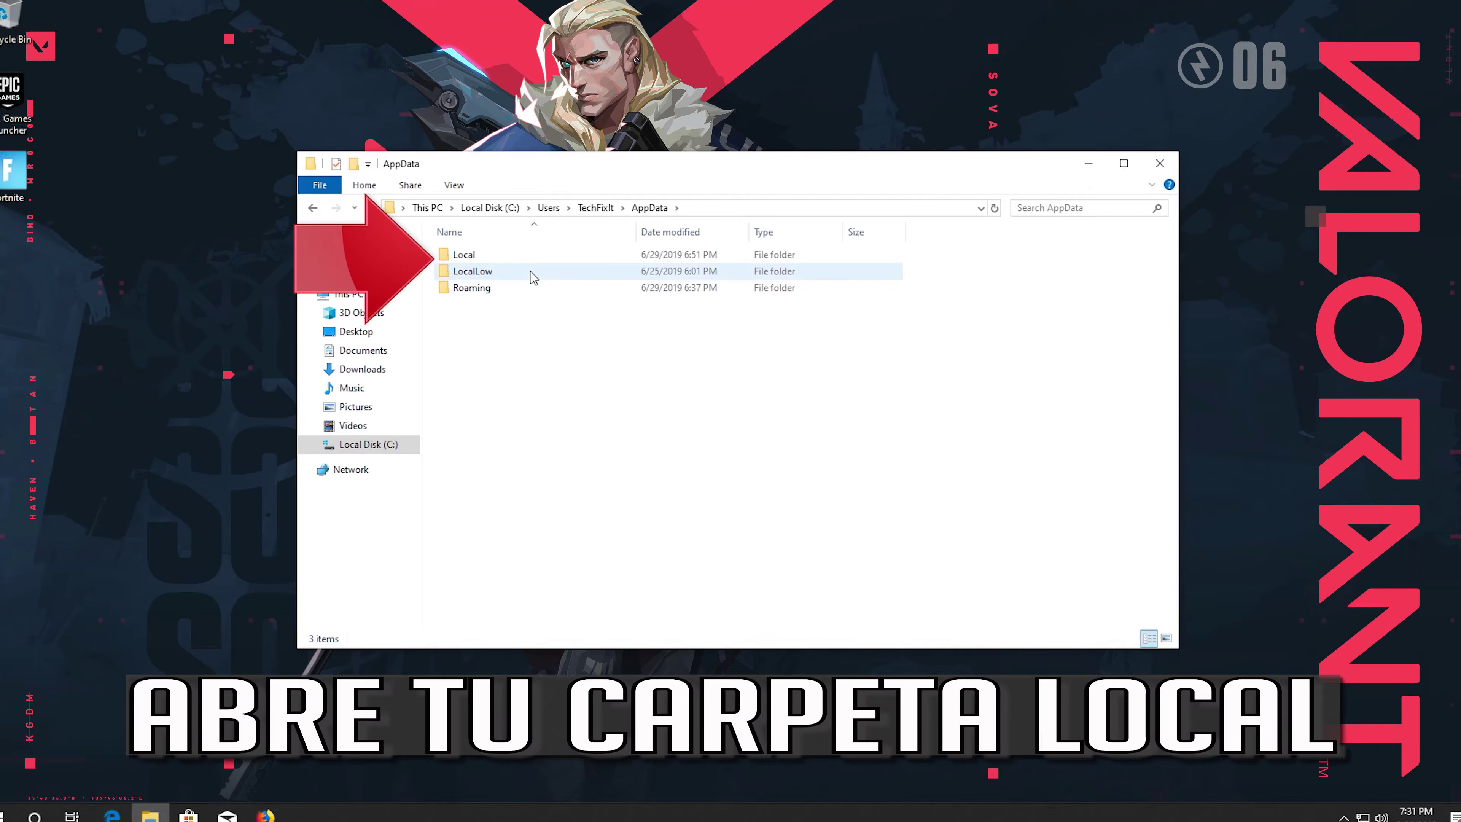
{"action": "left_click", "coordinate": [448, 256]}
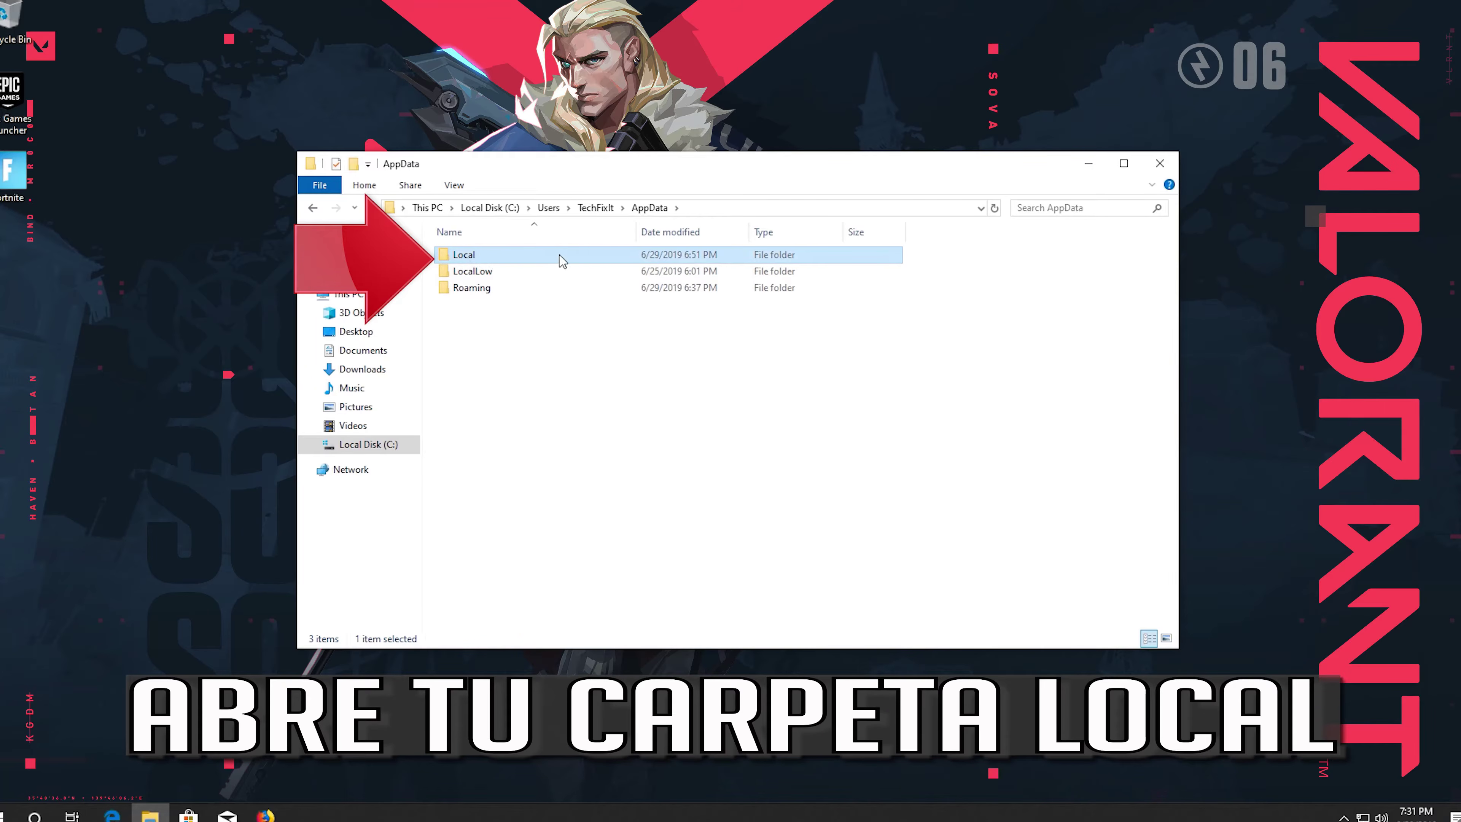
{"action": "double_click", "coordinate": [513, 256]}
{"action": "left_click", "coordinate": [520, 320]}
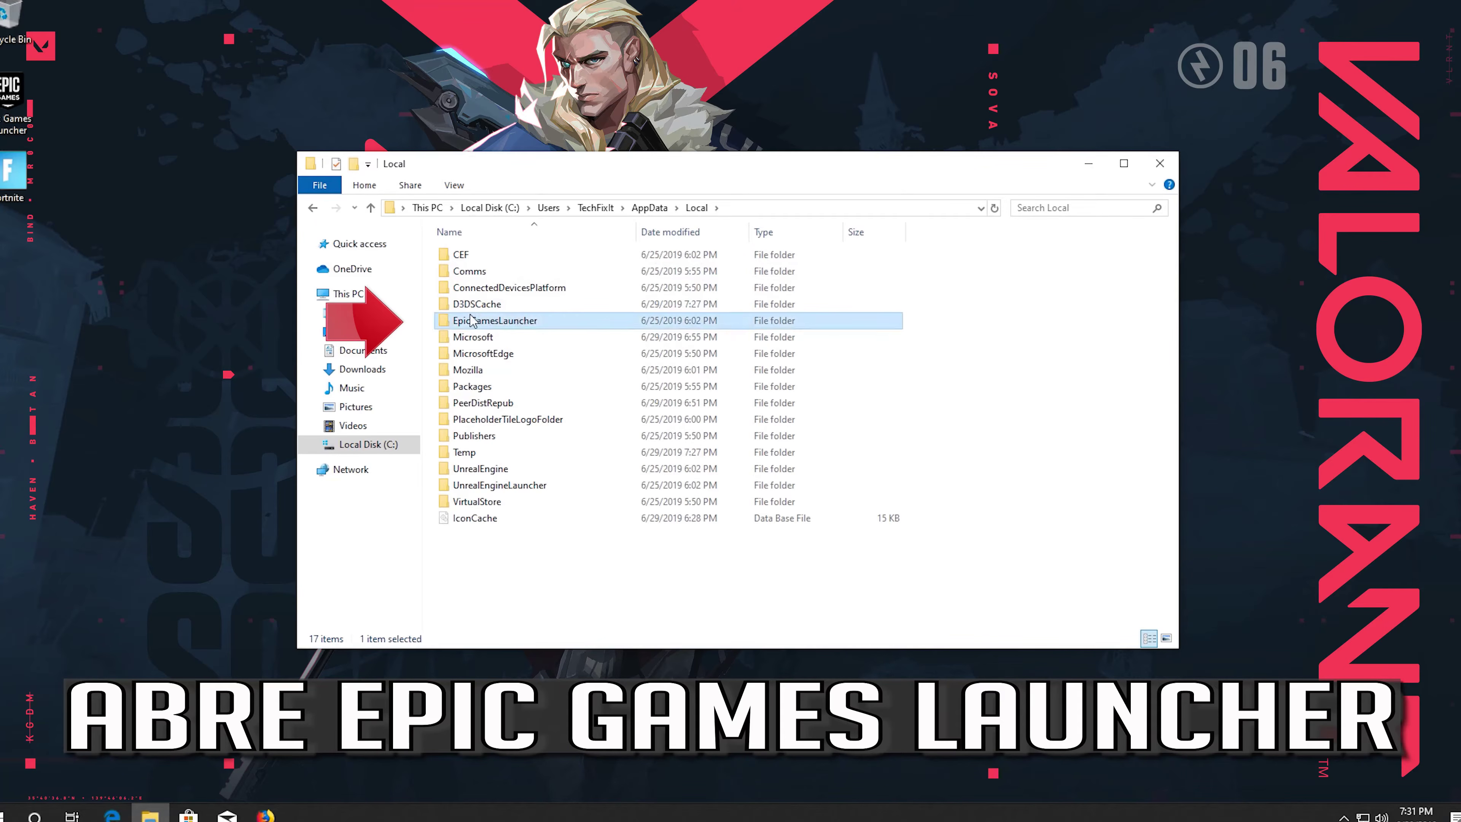
{"action": "double_click", "coordinate": [581, 322]}
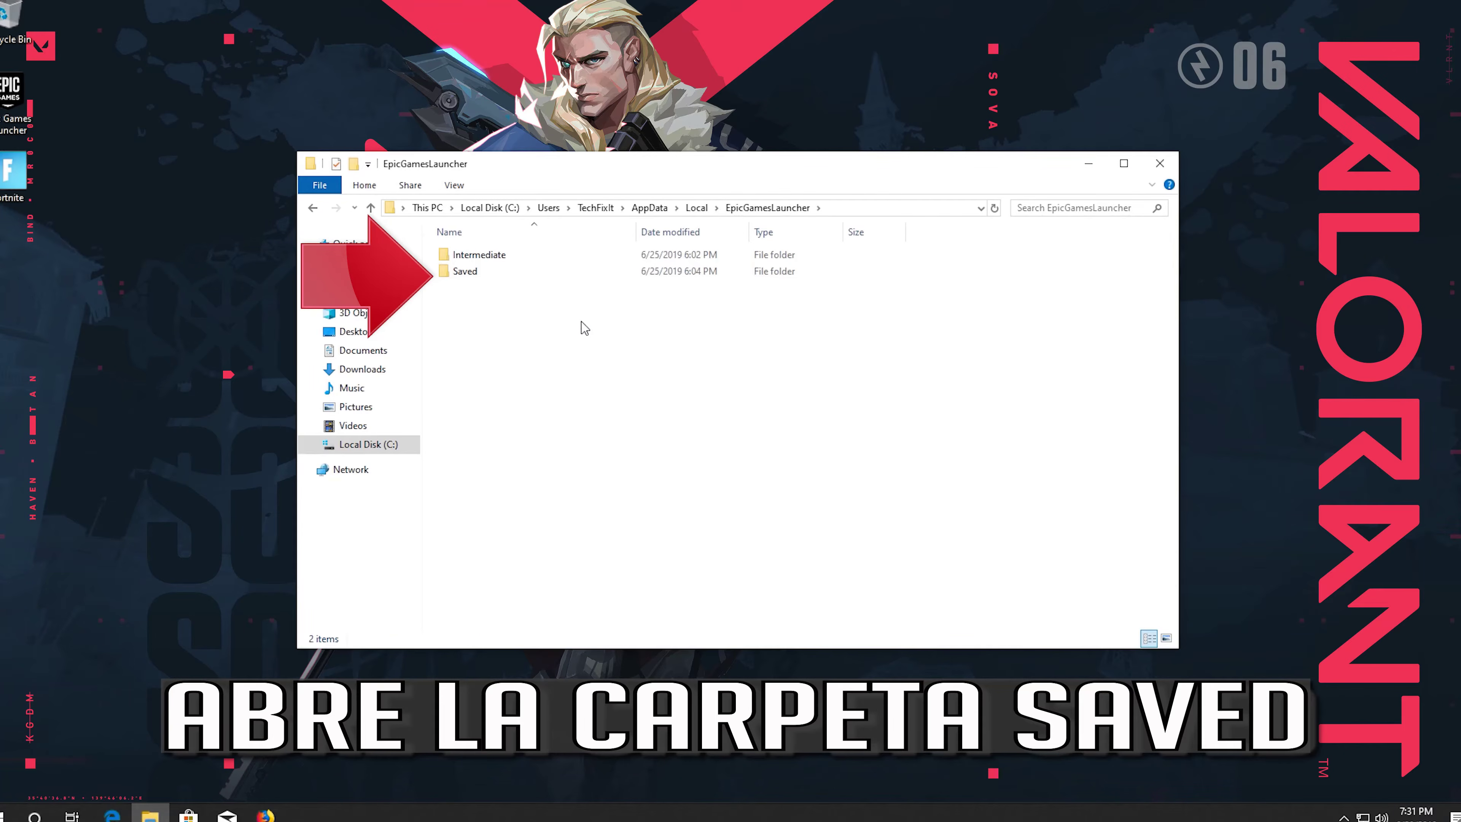
{"action": "left_click", "coordinate": [467, 276]}
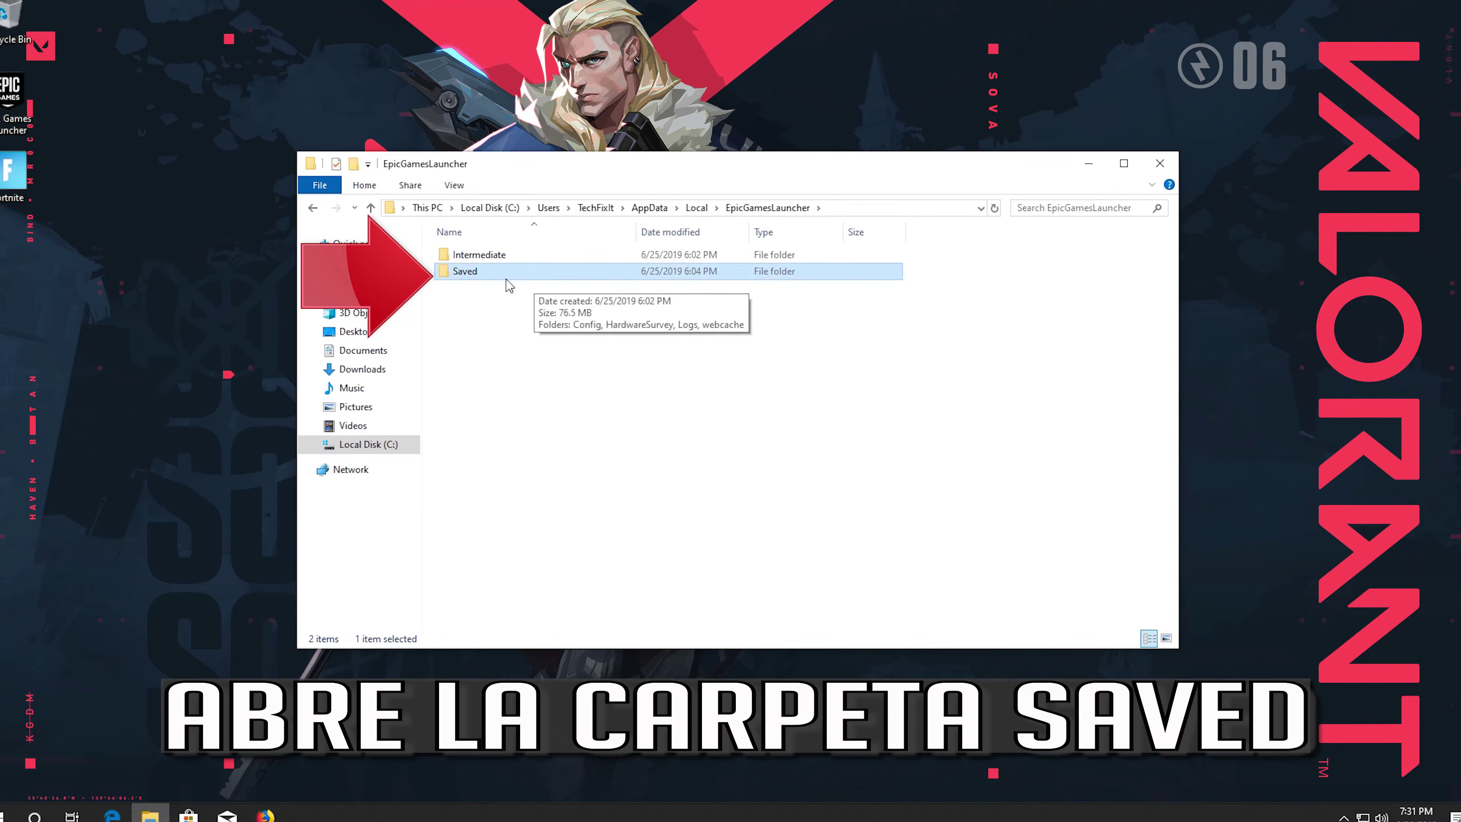
{"action": "double_click", "coordinate": [547, 275]}
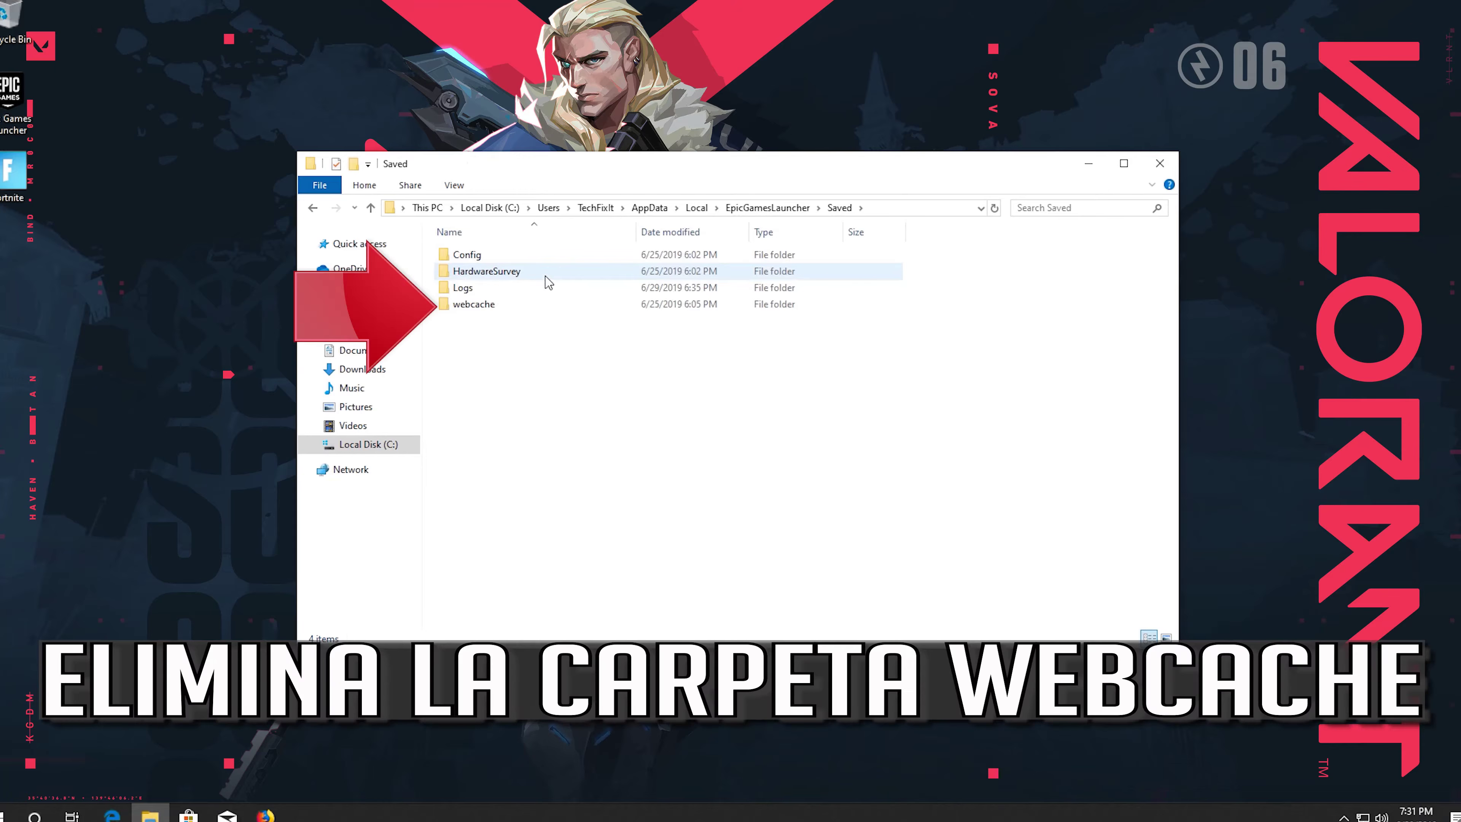
Step: Delete the webcache folder from the launcher's Saved folder and close File Explorer
{"action": "left_click_drag", "start_coordinate": [520, 366], "coordinate": [475, 303]}
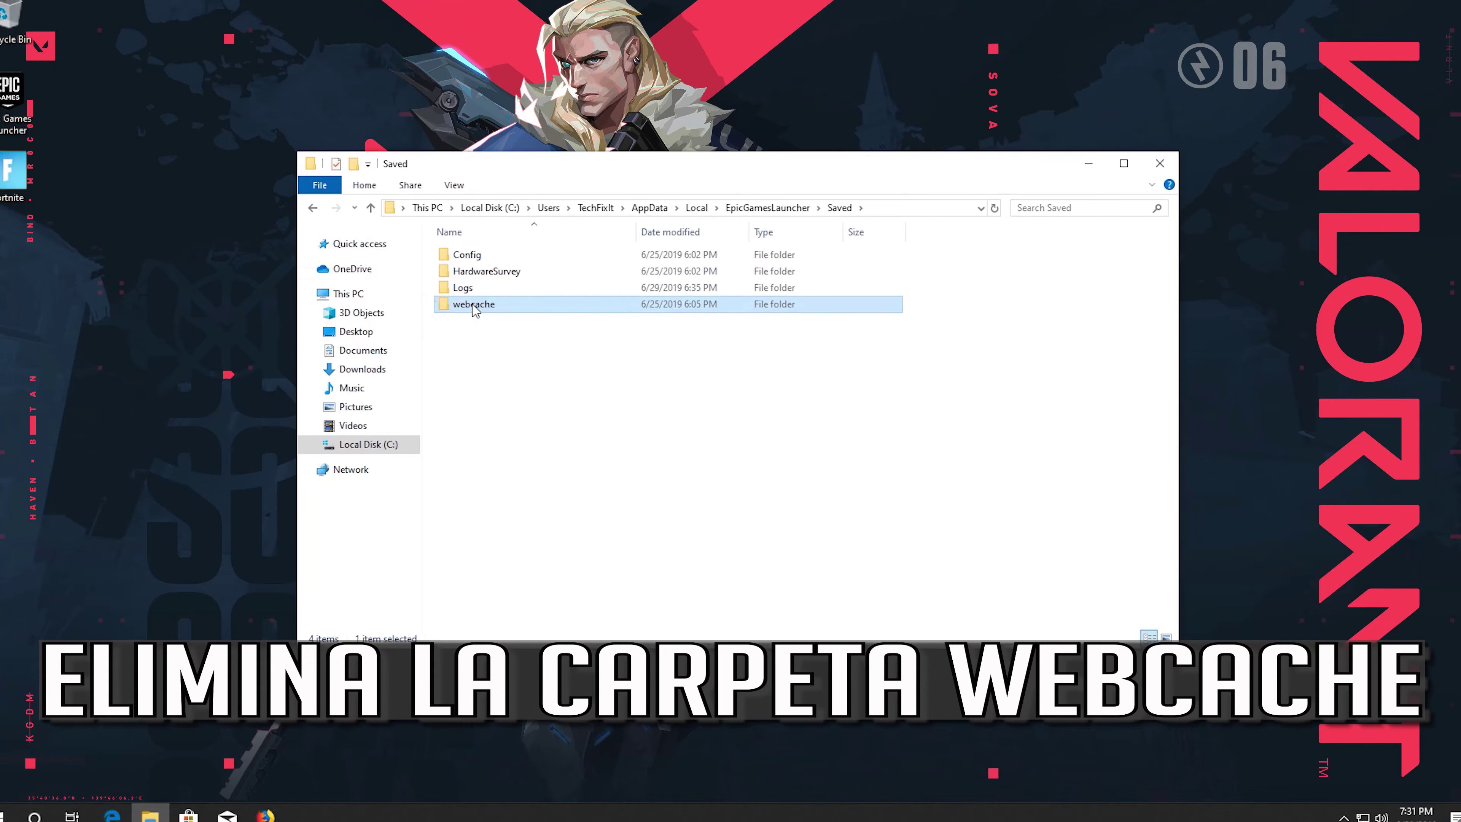
{"action": "key", "text": "Delete"}
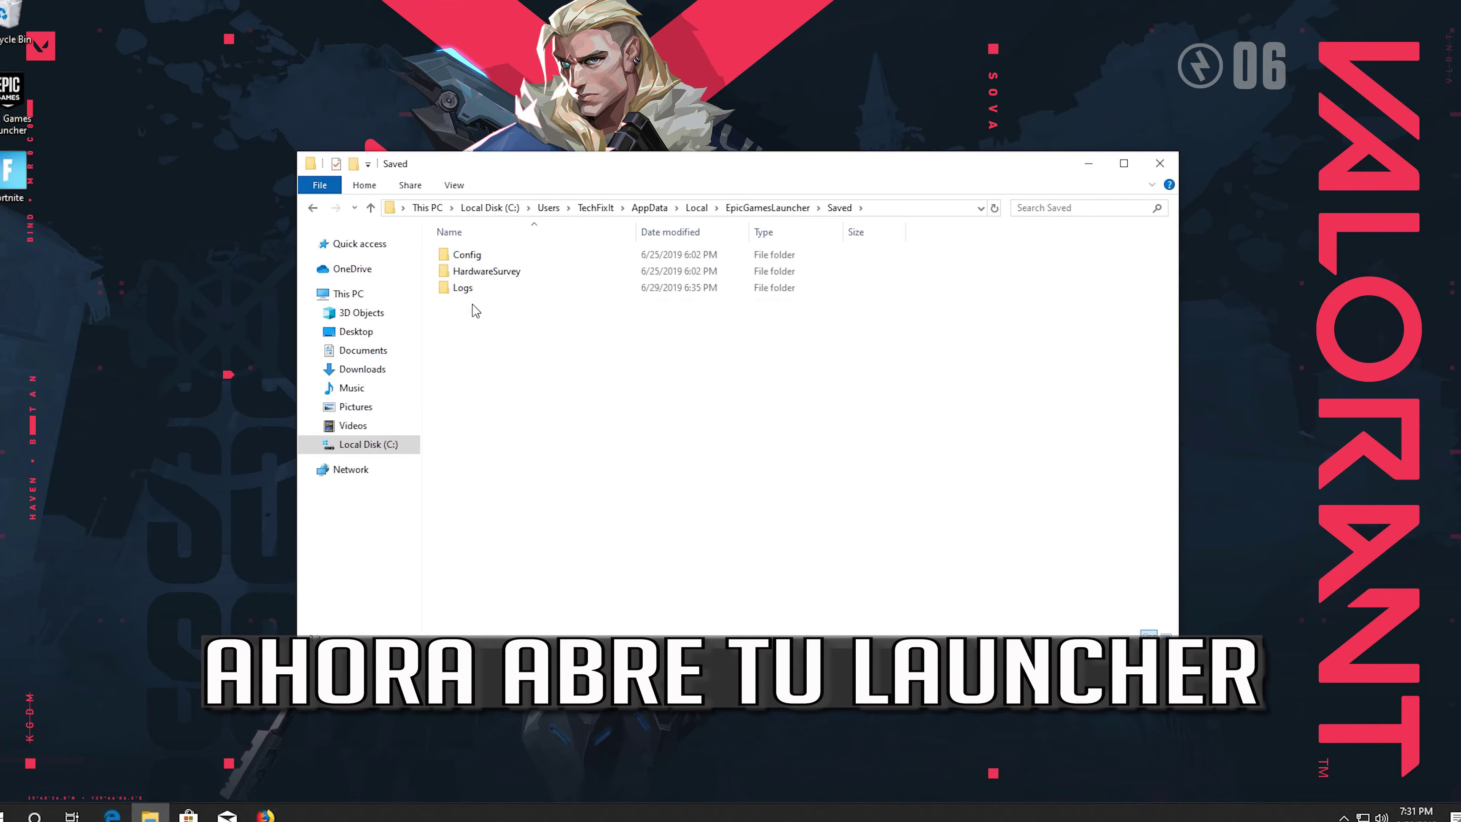
{"action": "left_click", "coordinate": [1157, 170]}
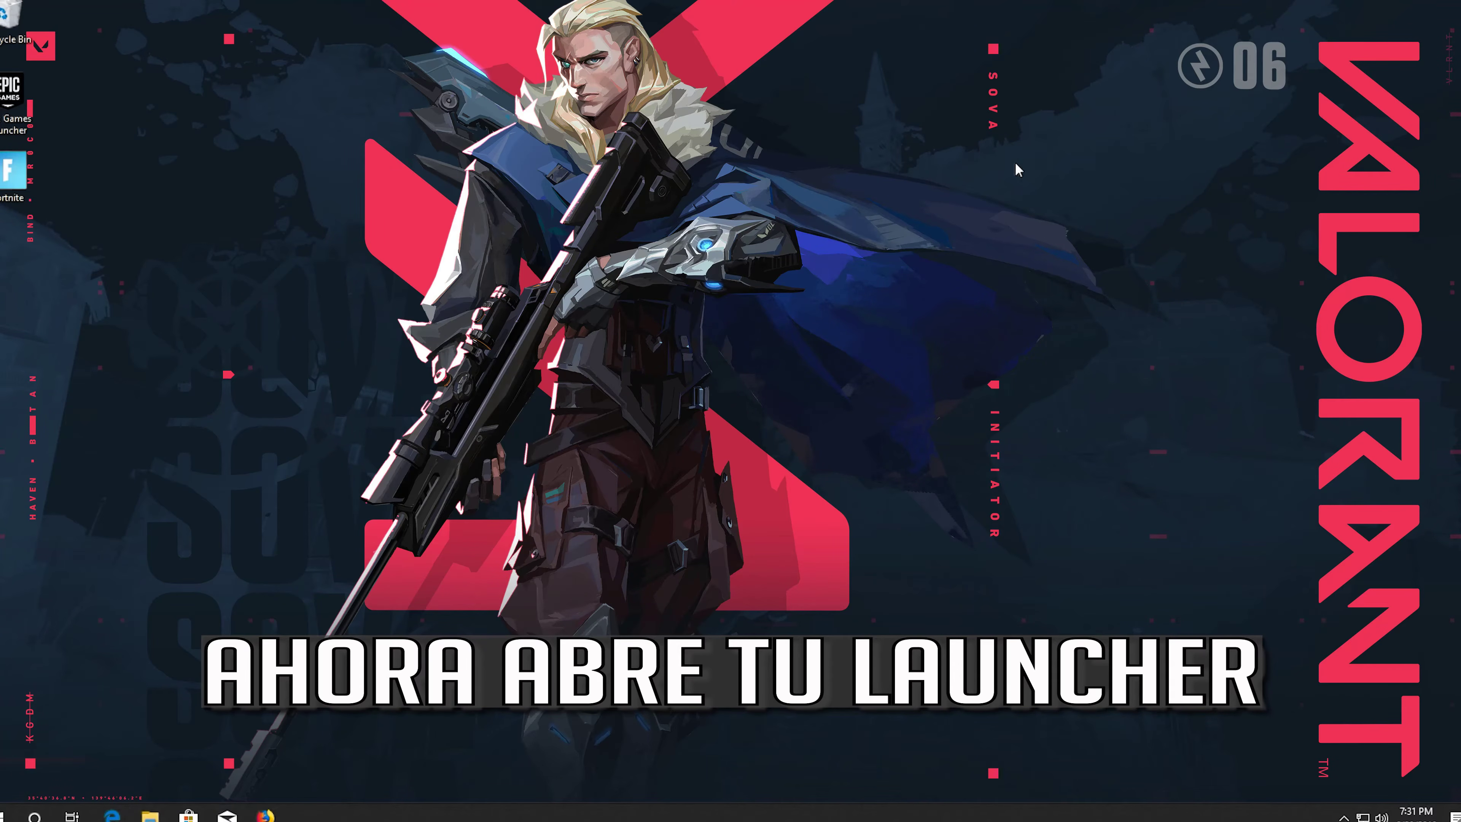
Step: Launch the Epic Games Launcher from the desktop and bring up the options of its notification-area icon
{"action": "double_click", "coordinate": [26, 98]}
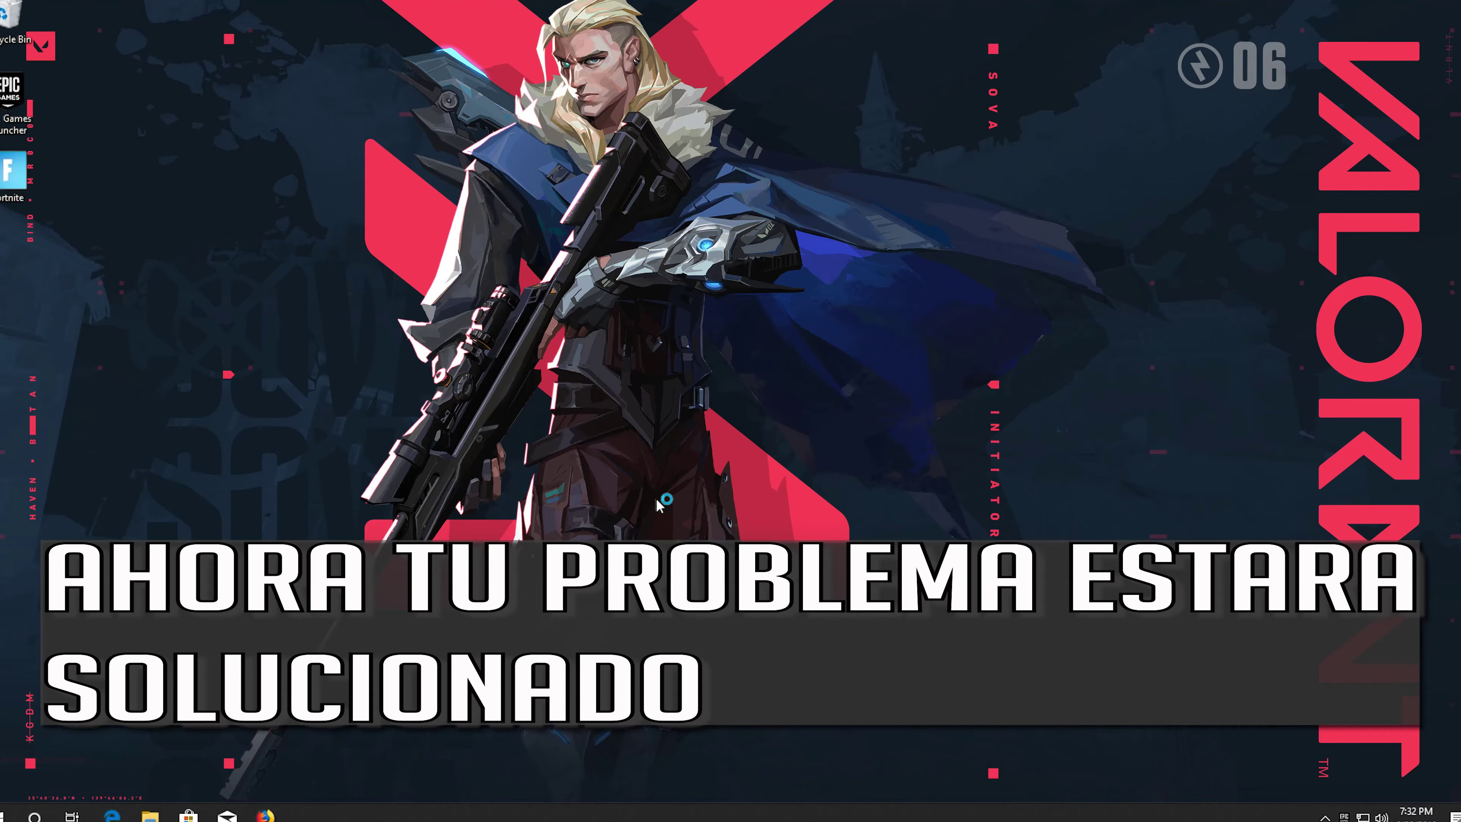
{"action": "left_click", "coordinate": [1326, 816]}
{"action": "right_click", "coordinate": [1345, 727]}
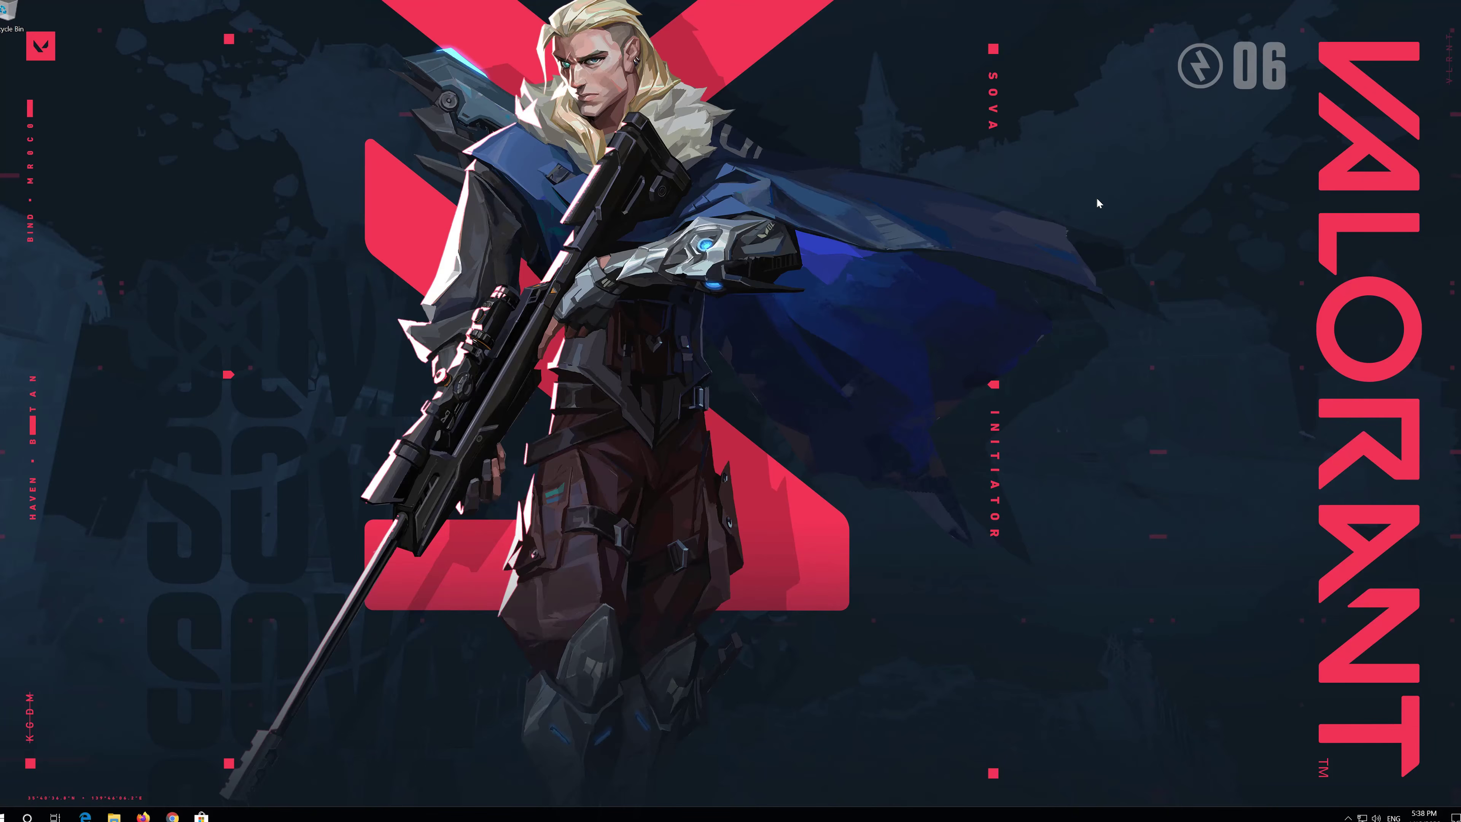
Step: Open the Control Panel and go through Network and Internet and Network and Sharing Center to the adapter settings
{"action": "key", "text": "super"}
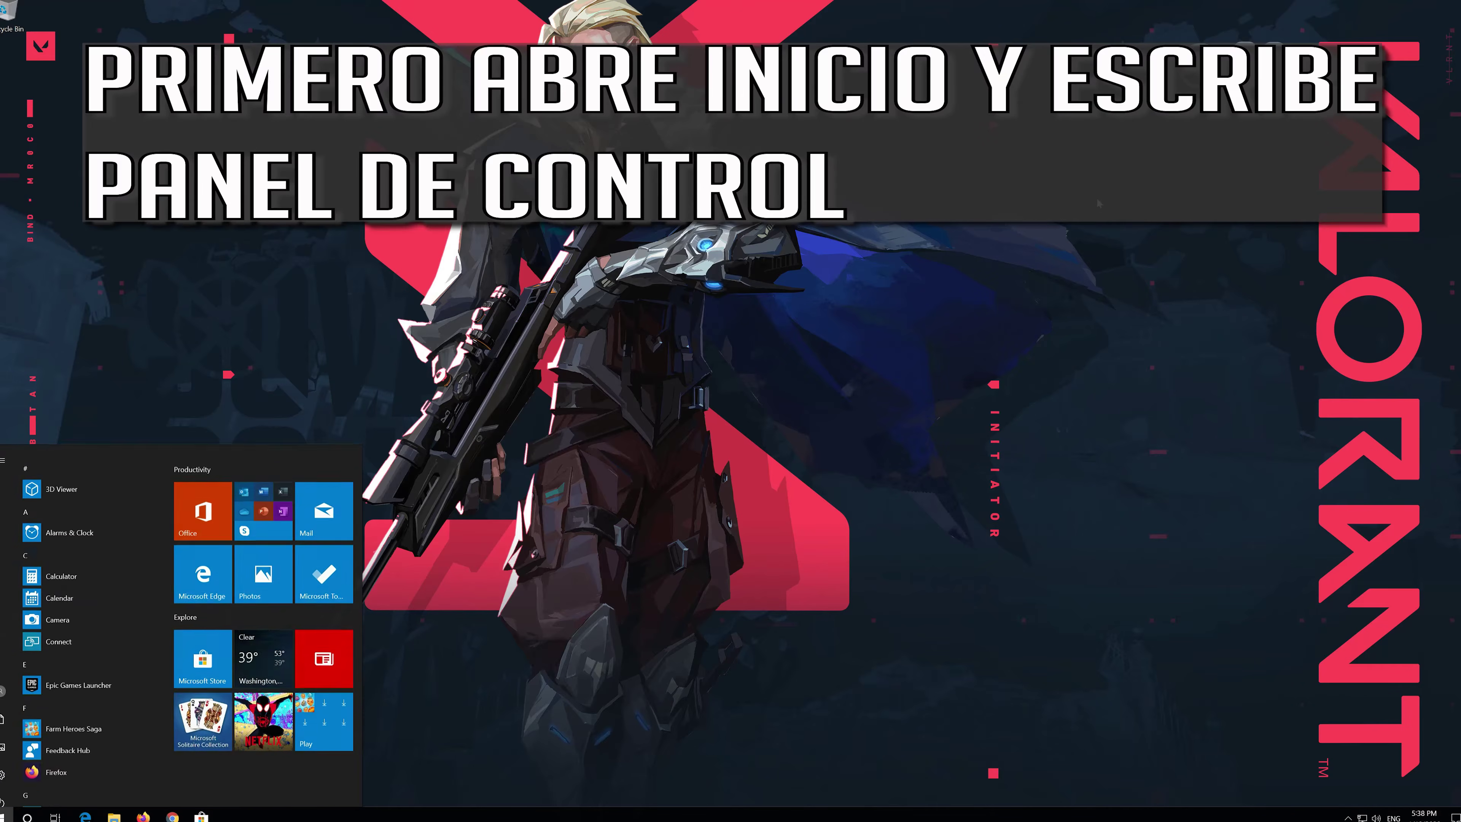
{"action": "type", "text": "control panel"}
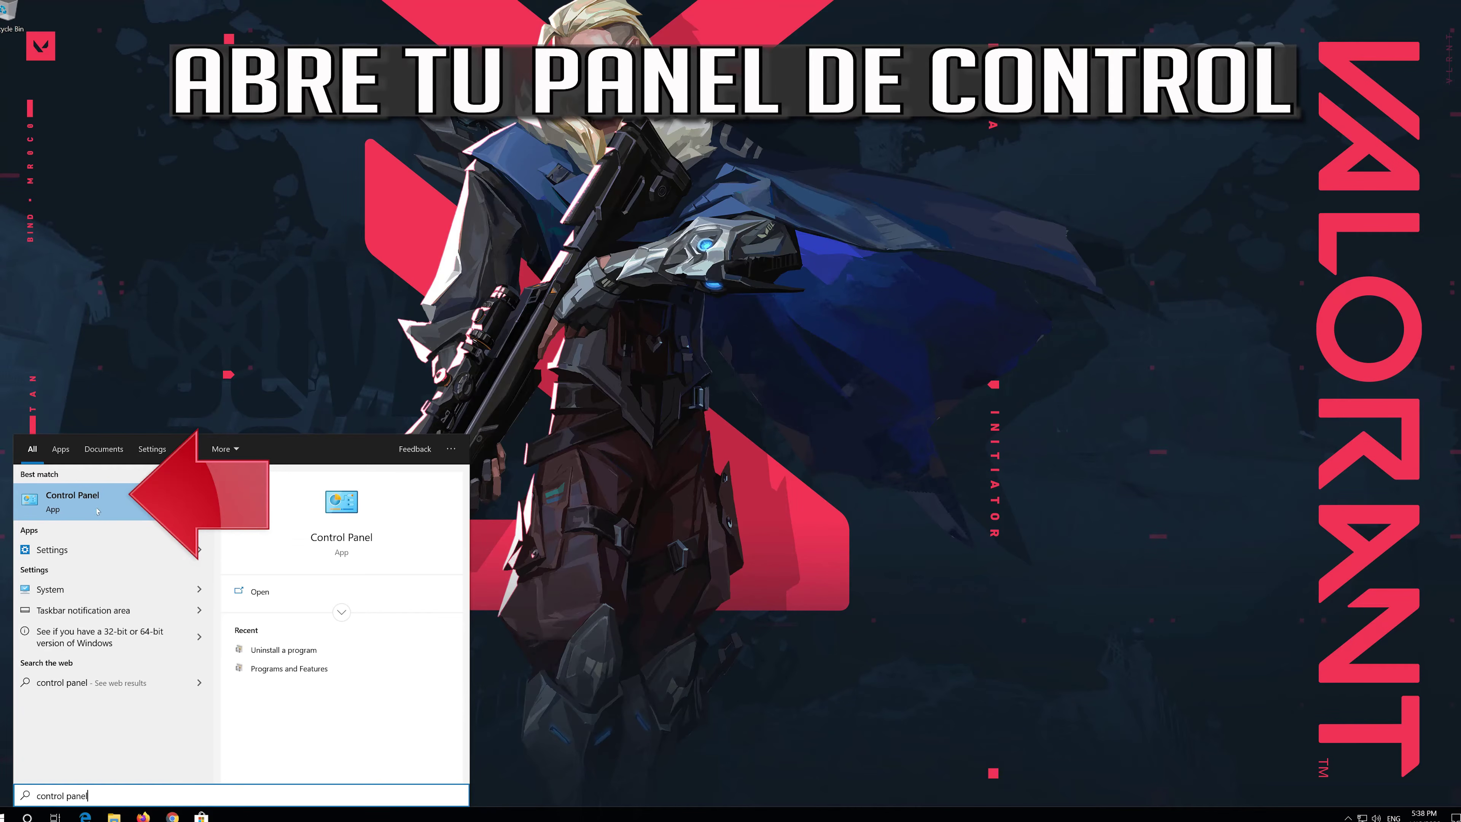
{"action": "left_click", "coordinate": [124, 501]}
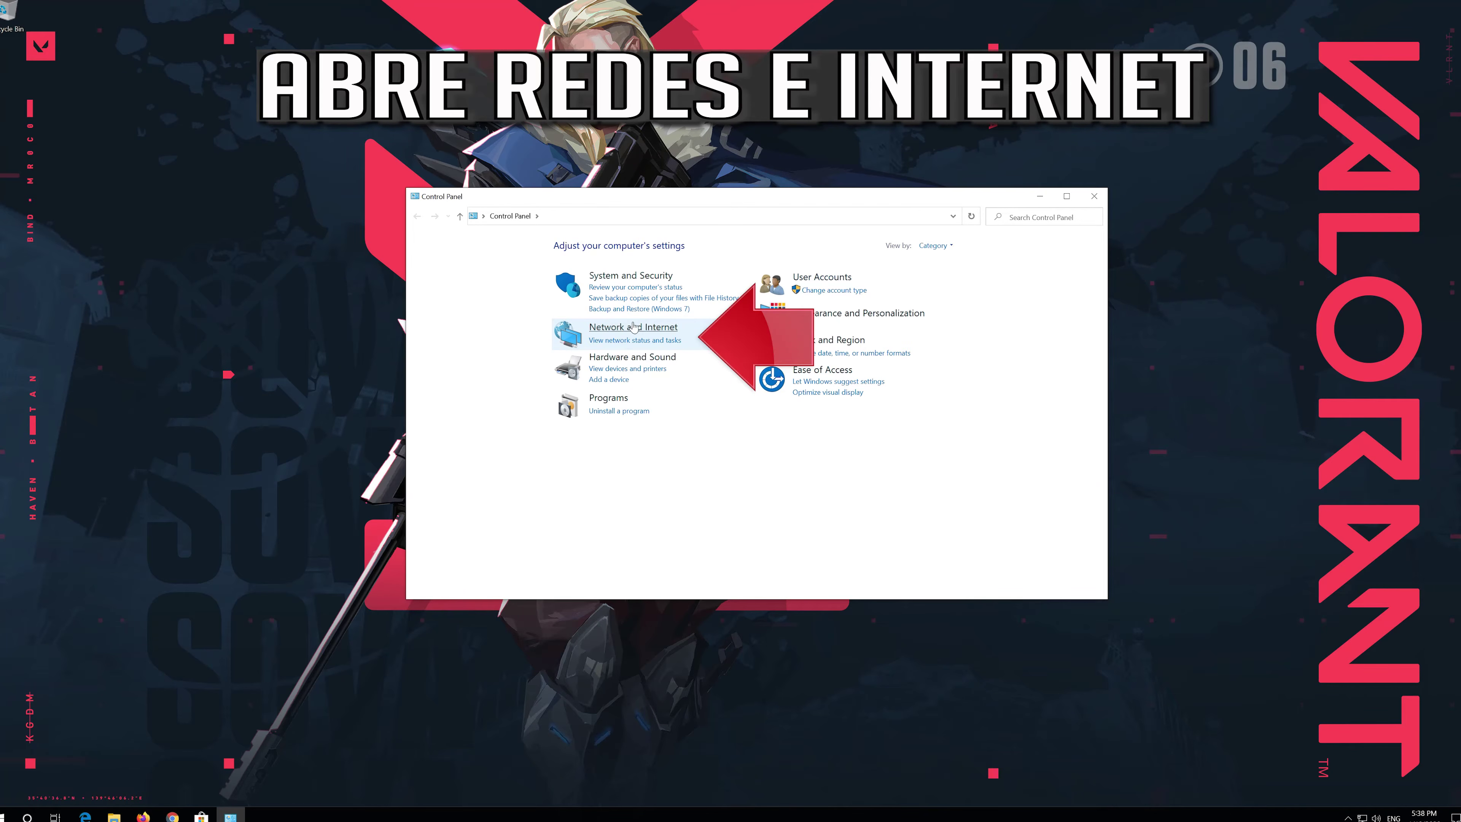
{"action": "left_click", "coordinate": [649, 327]}
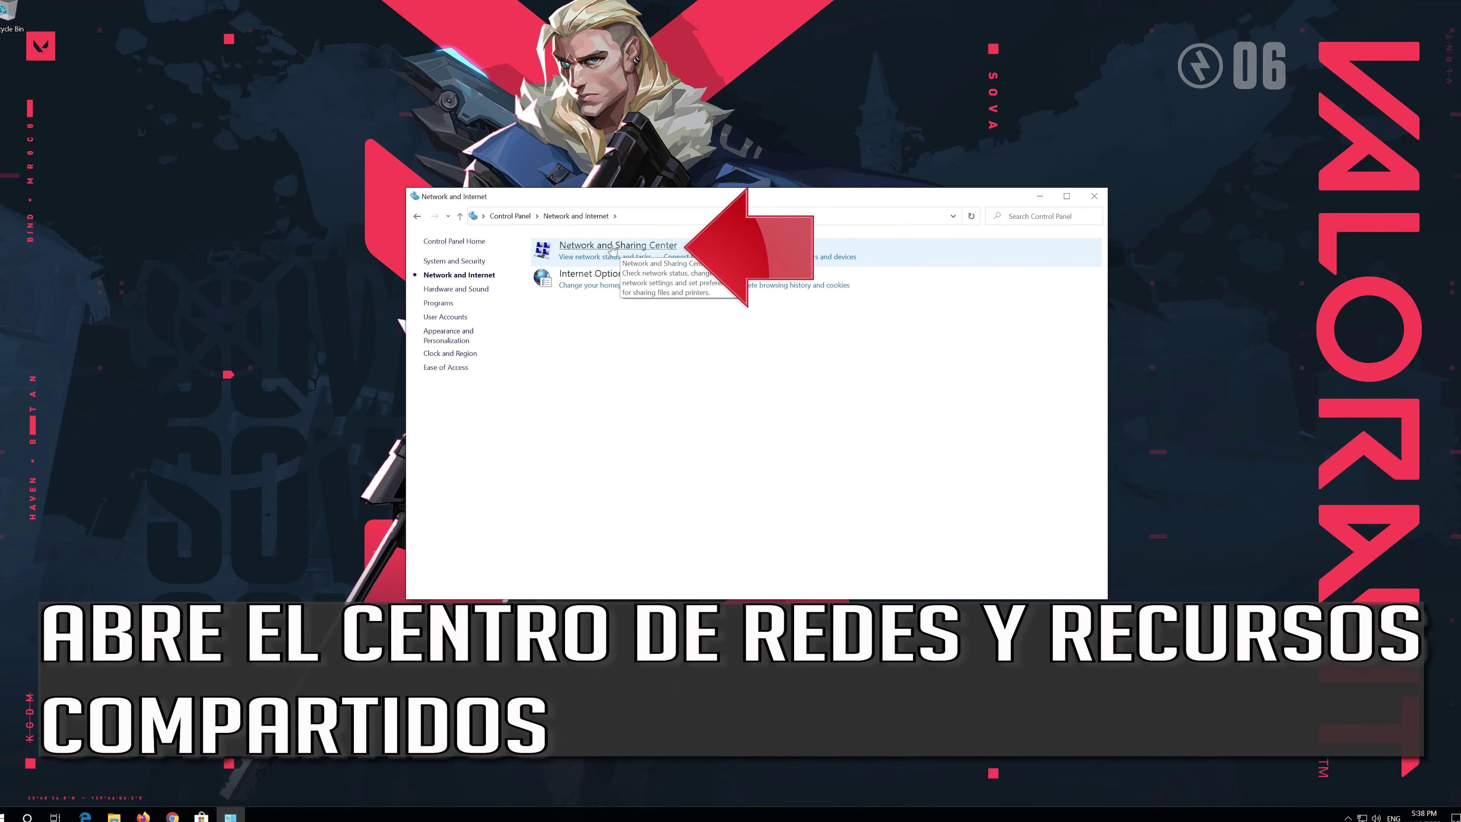
{"action": "left_click", "coordinate": [630, 248]}
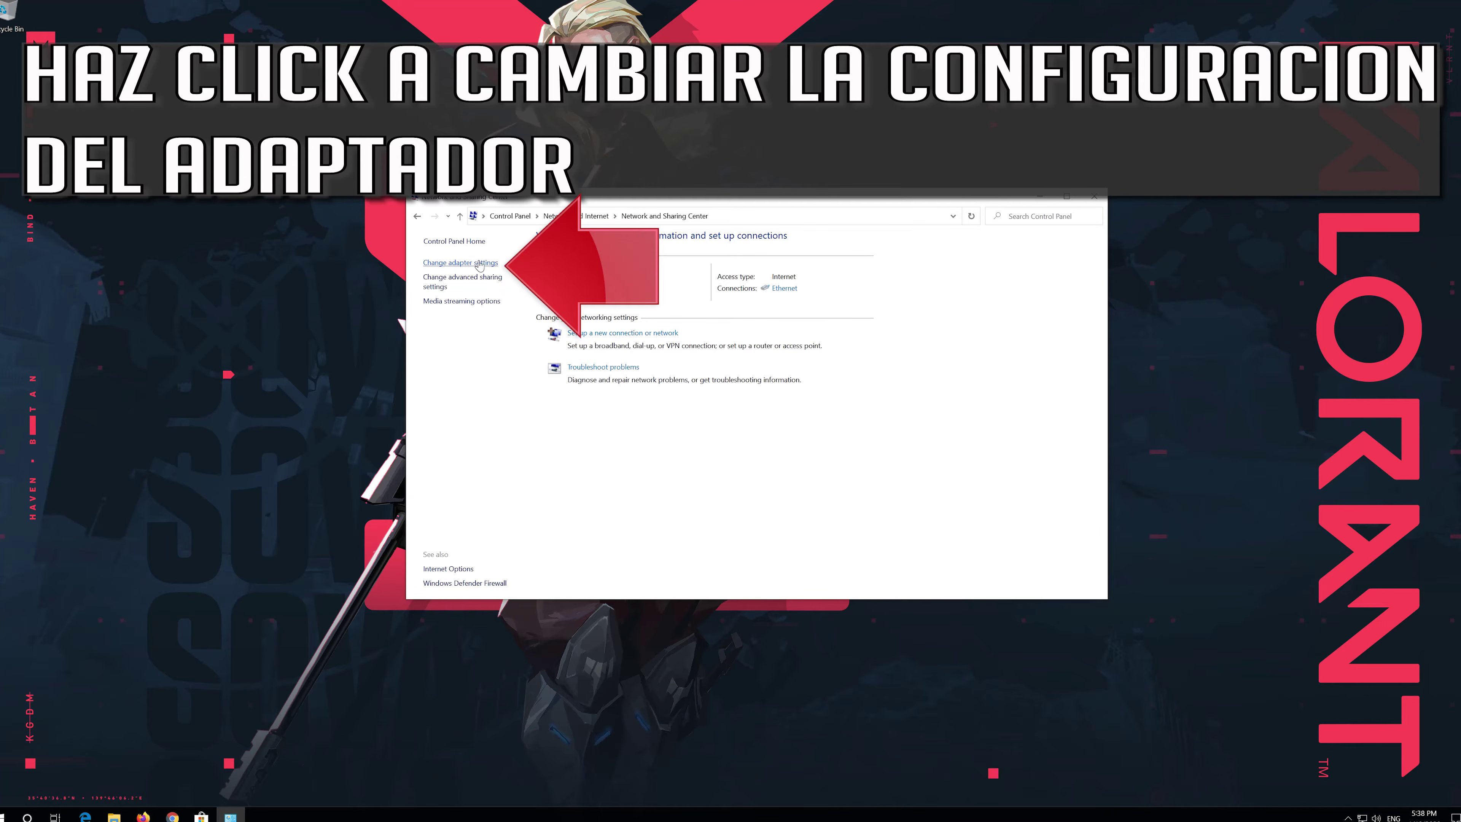
{"action": "left_click", "coordinate": [462, 263]}
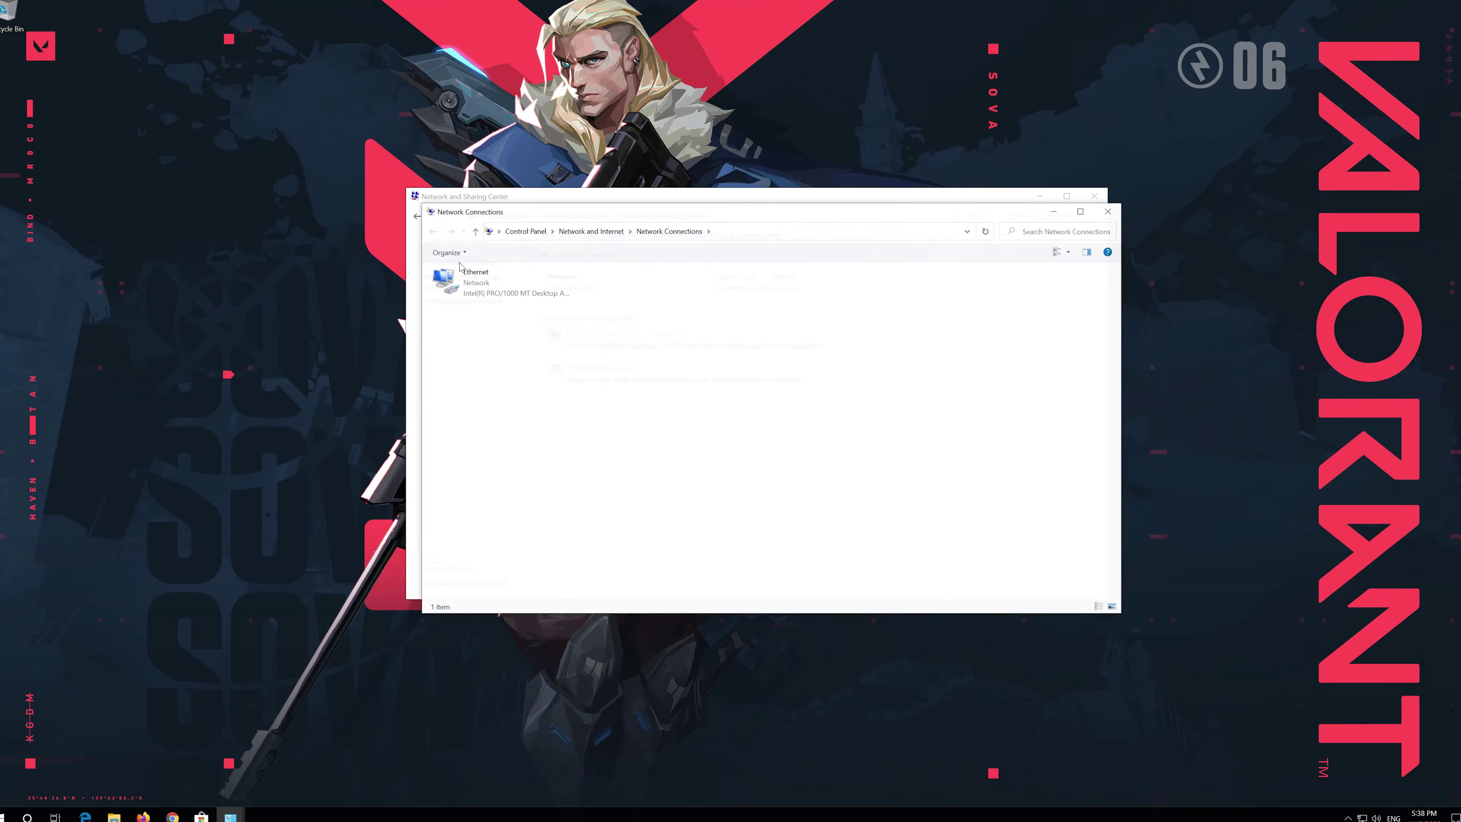
Step: Open the Internet Protocol Version 4 (TCP/IPv4) properties of the Ethernet adapter
{"action": "left_click", "coordinate": [468, 279]}
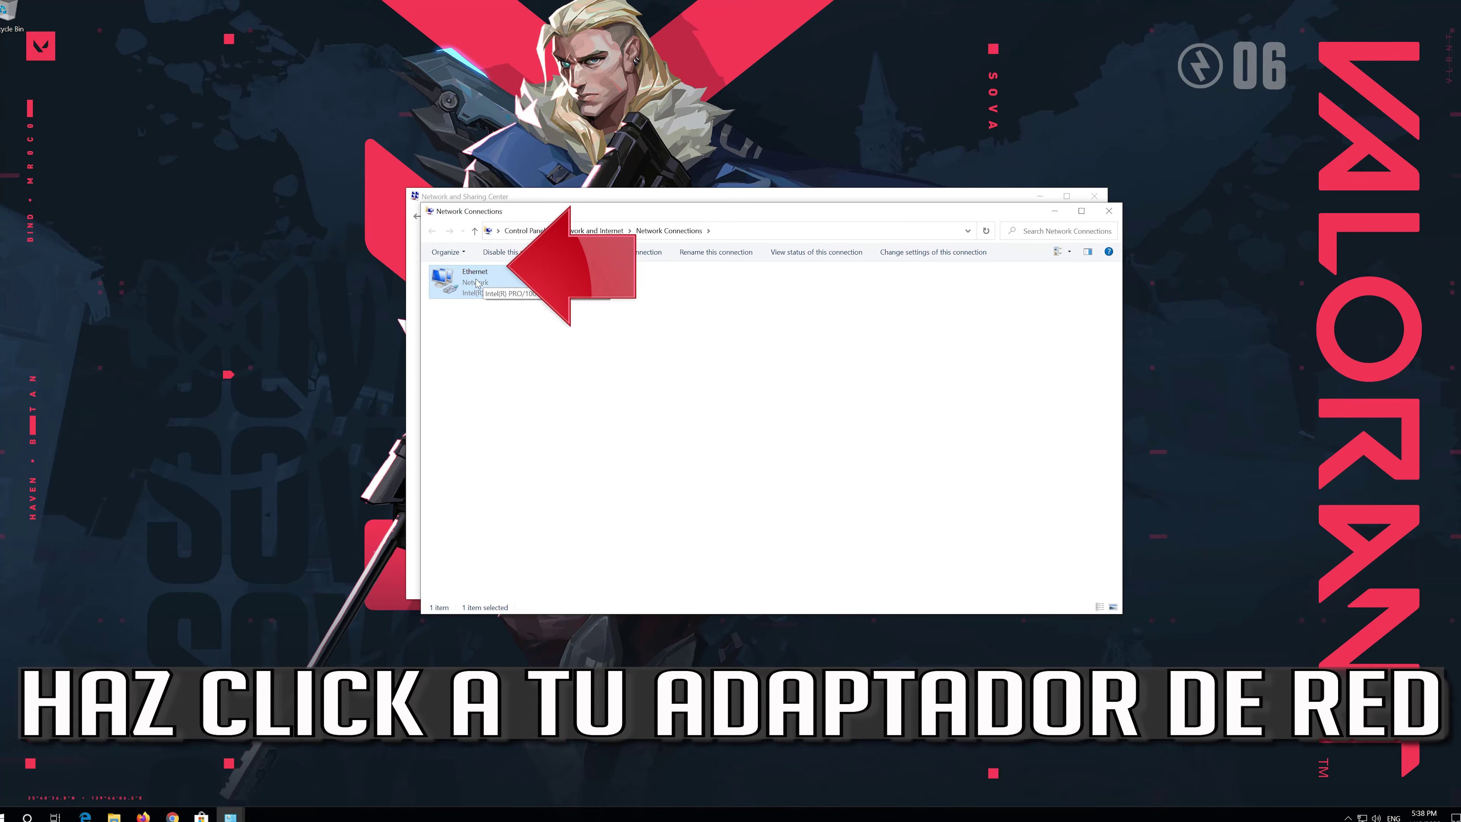
{"action": "right_click", "coordinate": [498, 278]}
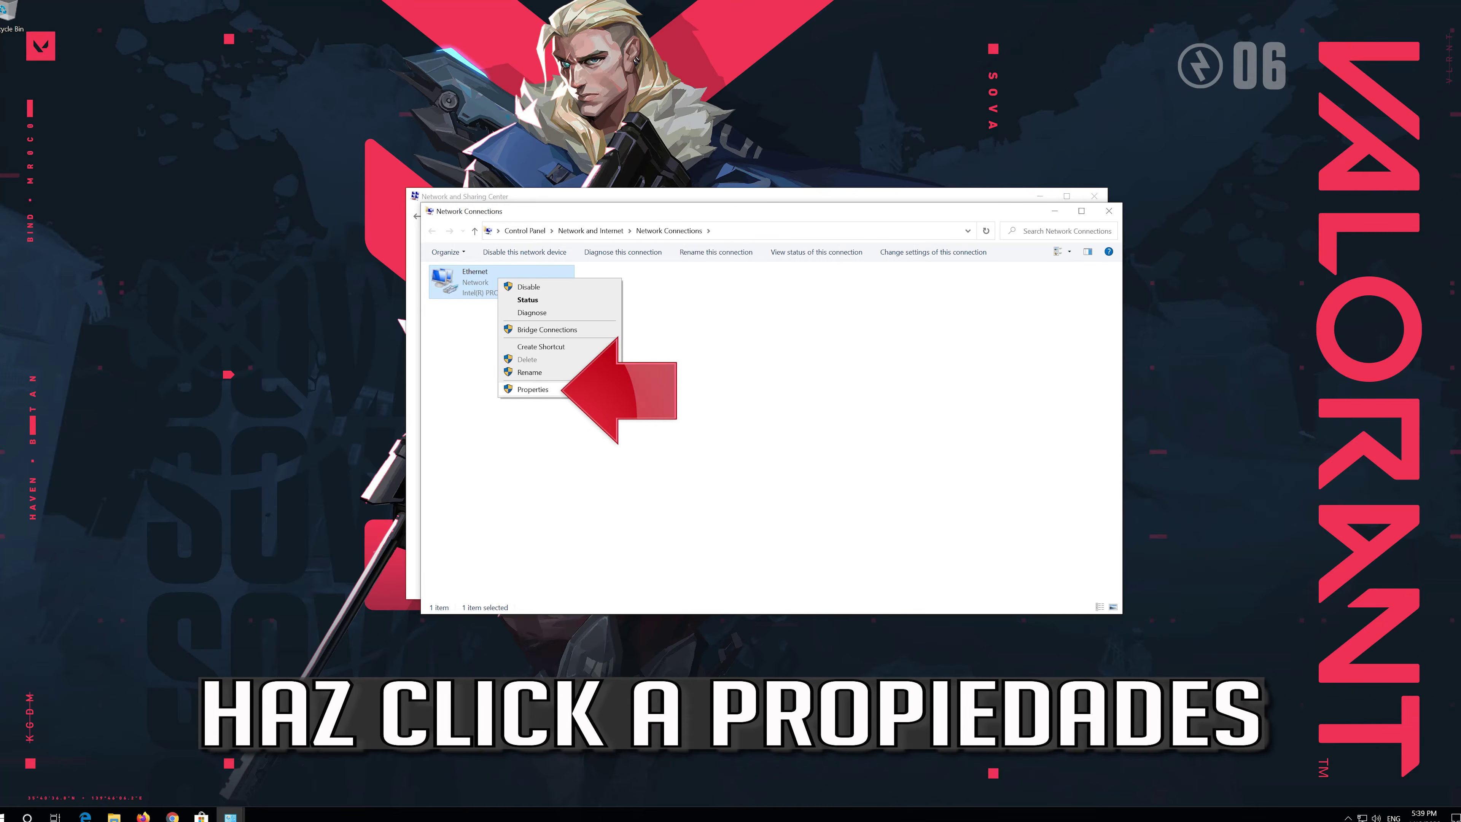
{"action": "left_click", "coordinate": [545, 389]}
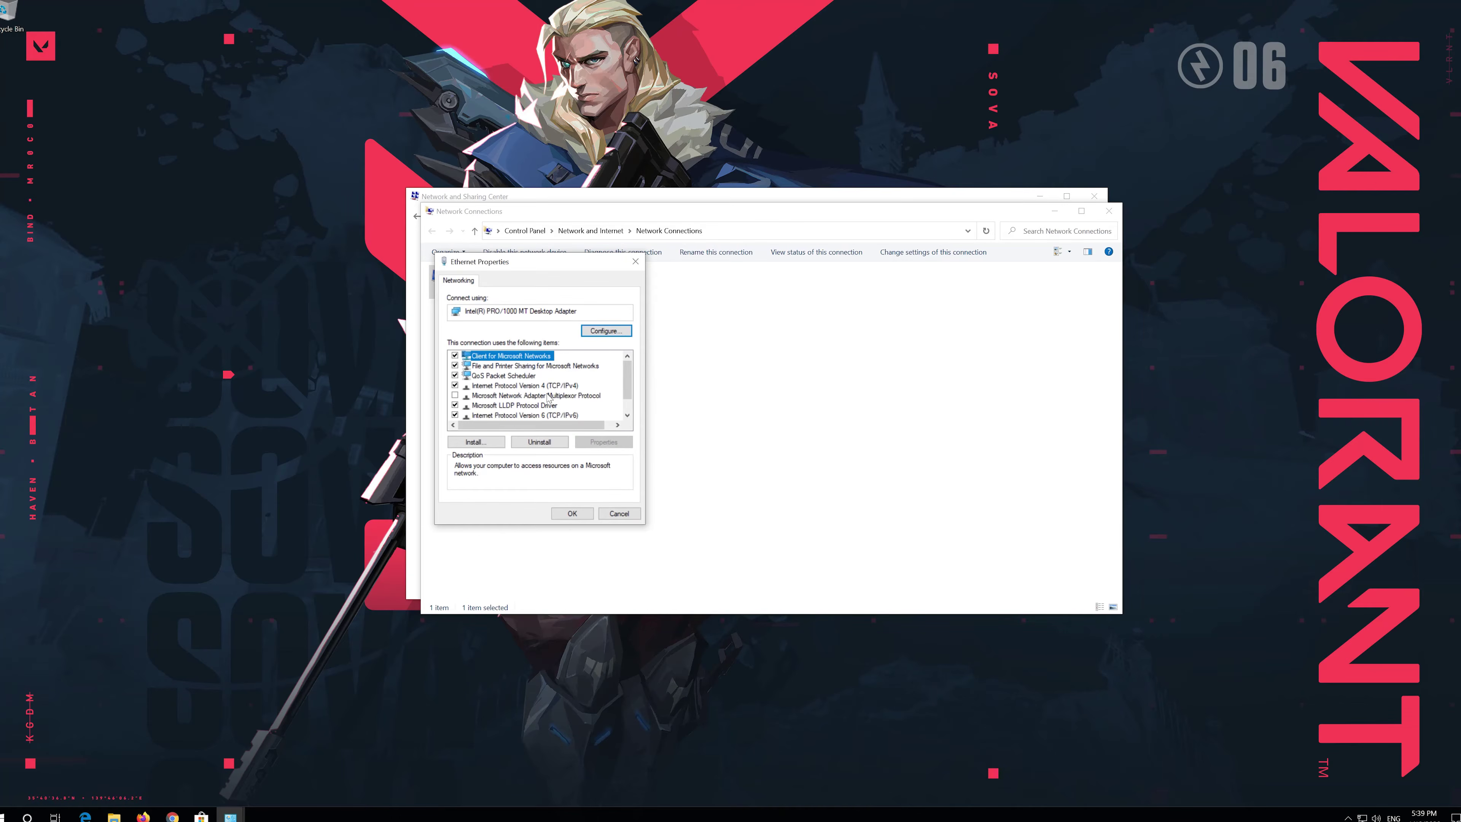
{"action": "left_click_drag", "start_coordinate": [538, 268], "coordinate": [768, 275]}
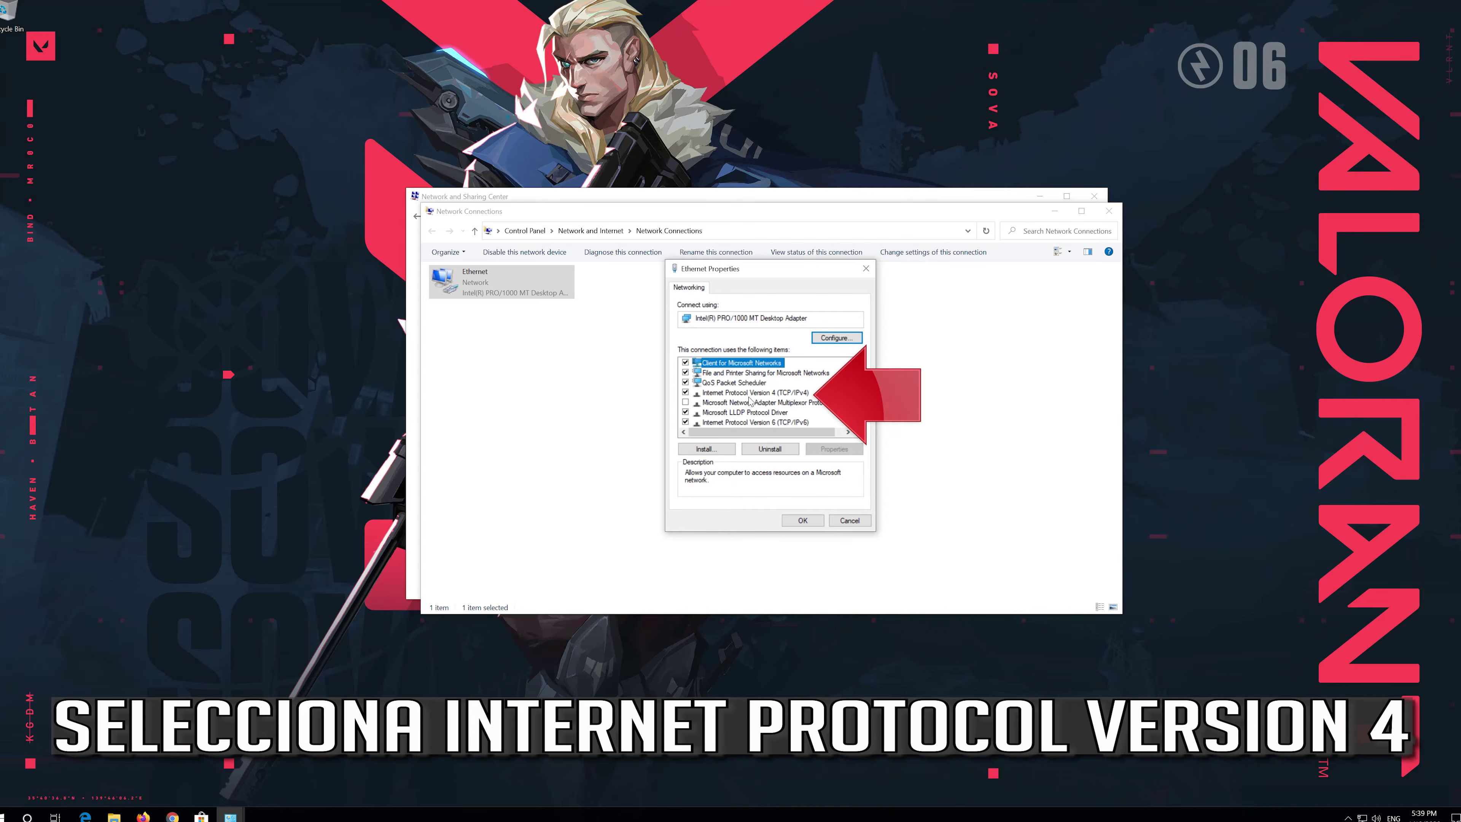
{"action": "left_click", "coordinate": [789, 394]}
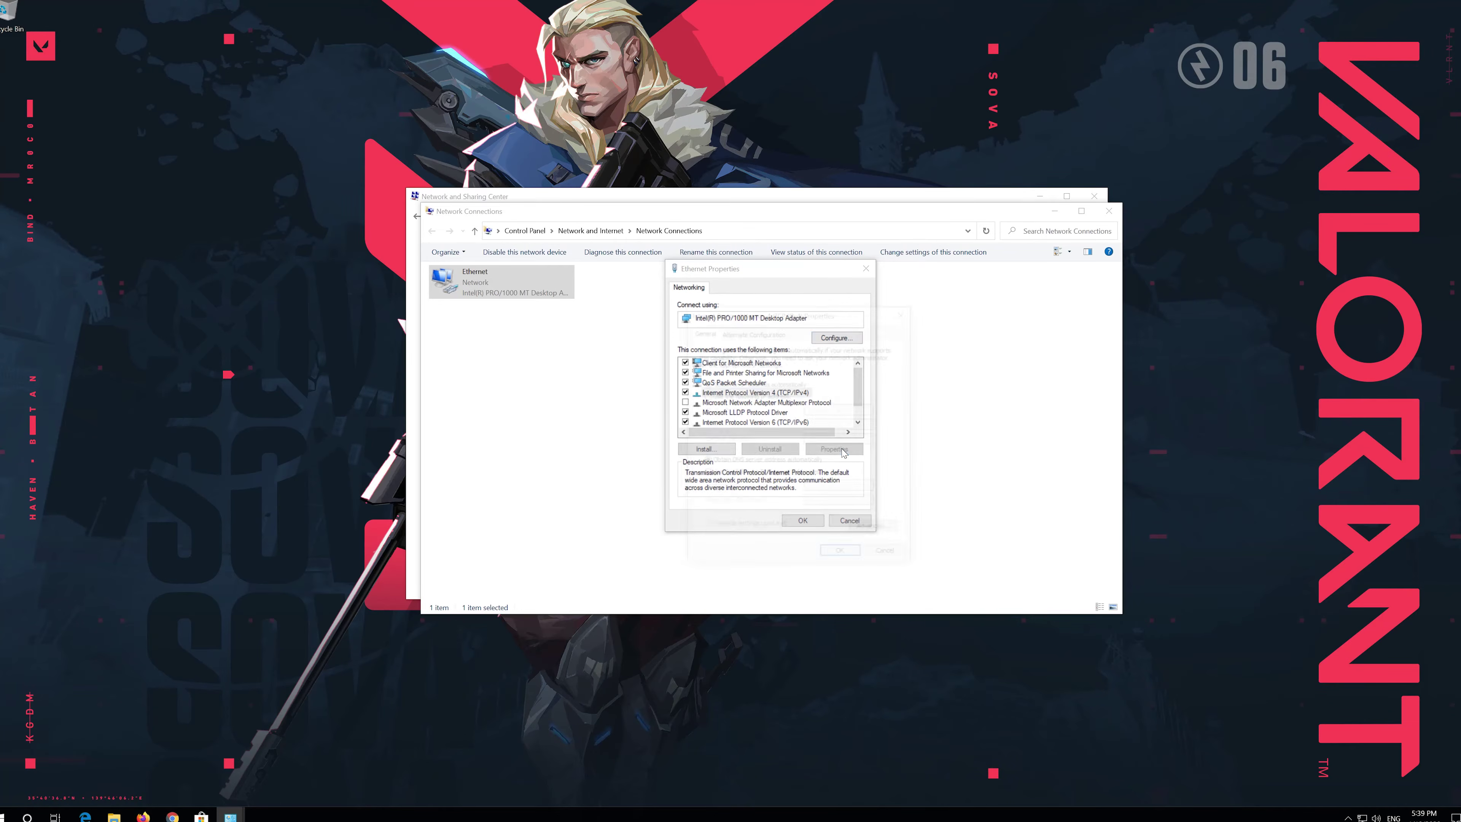
{"action": "left_click", "coordinate": [843, 451]}
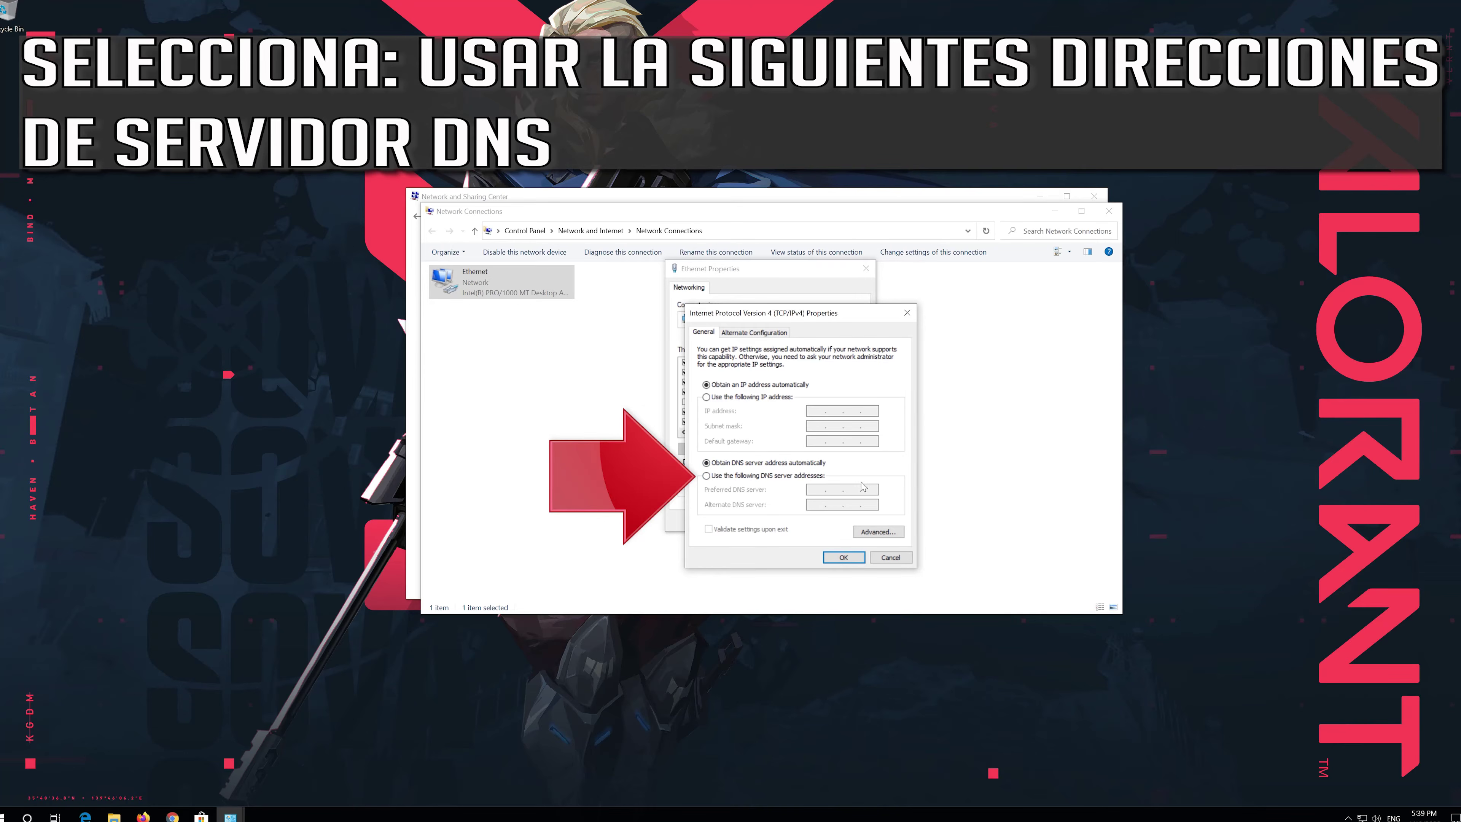
Step: Set the preferred DNS server to 1.1.1.1 and the alternate to 1.0.0.1, then confirm and close the Ethernet properties
{"action": "left_click", "coordinate": [707, 476]}
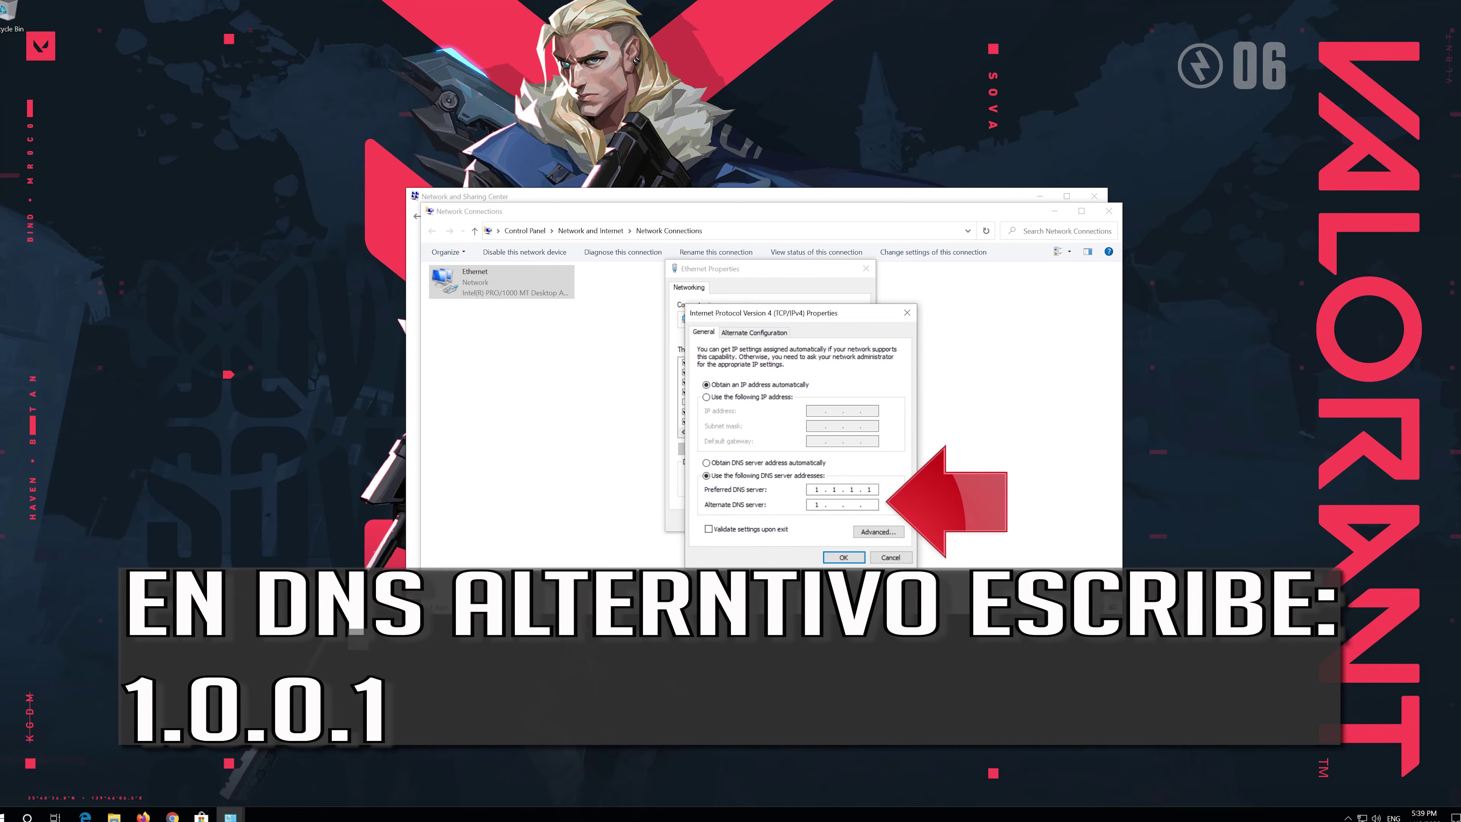
{"action": "left_click", "coordinate": [852, 505]}
{"action": "type", "text": "1.0.0"}
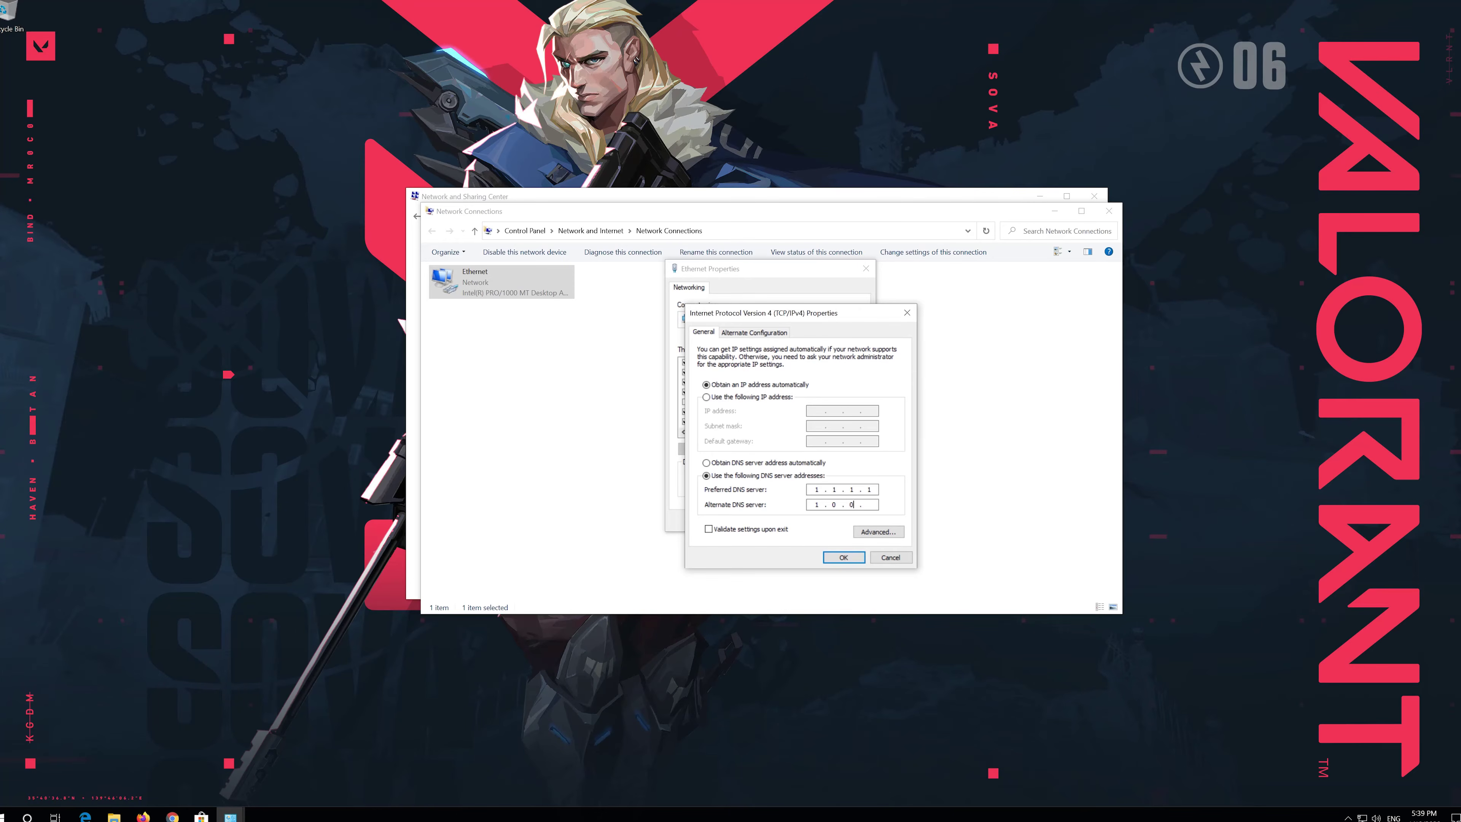
{"action": "type", "text": "1"}
{"action": "left_click", "coordinate": [843, 557]}
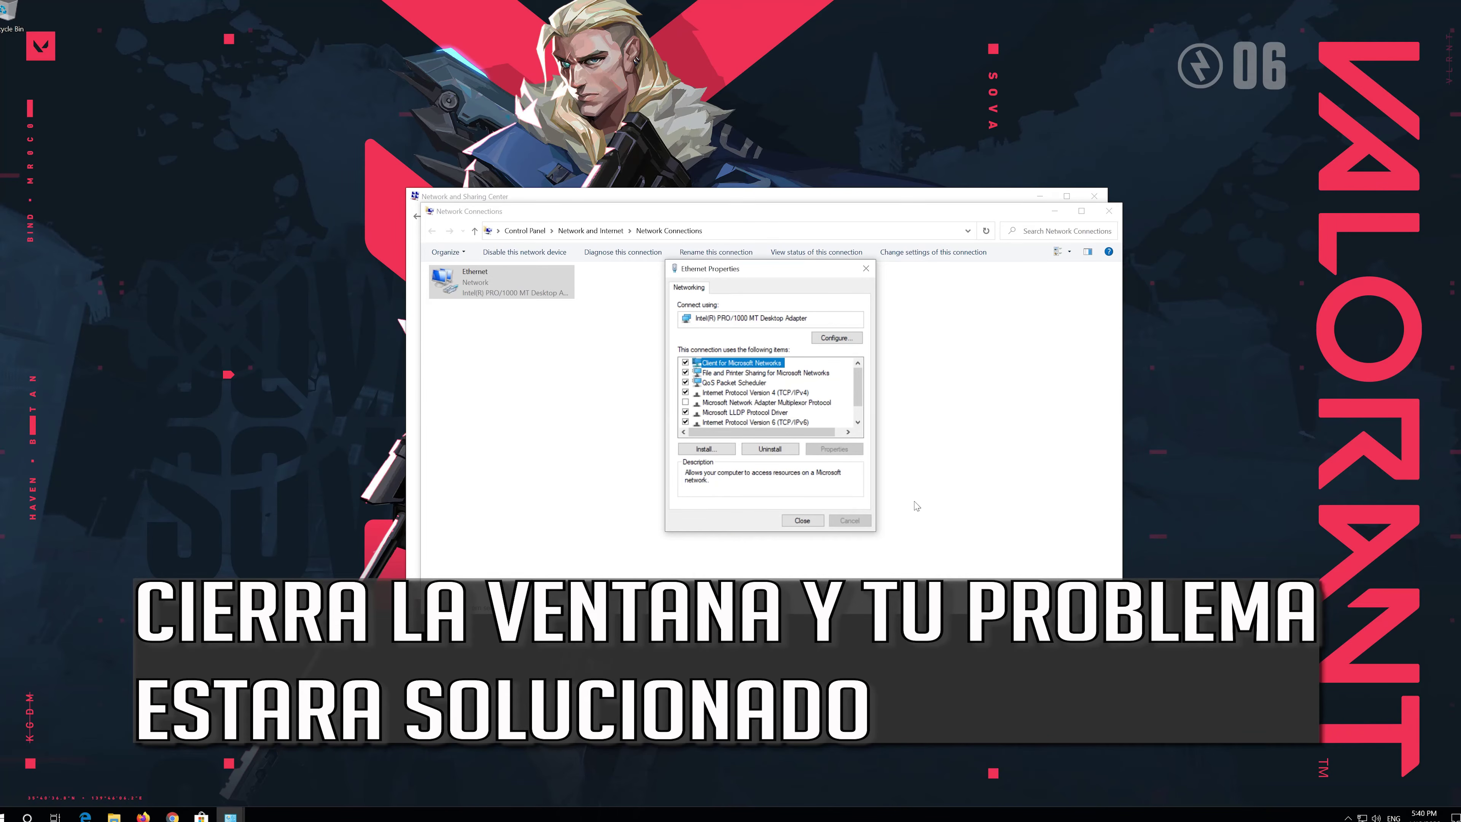
{"action": "left_click", "coordinate": [801, 520]}
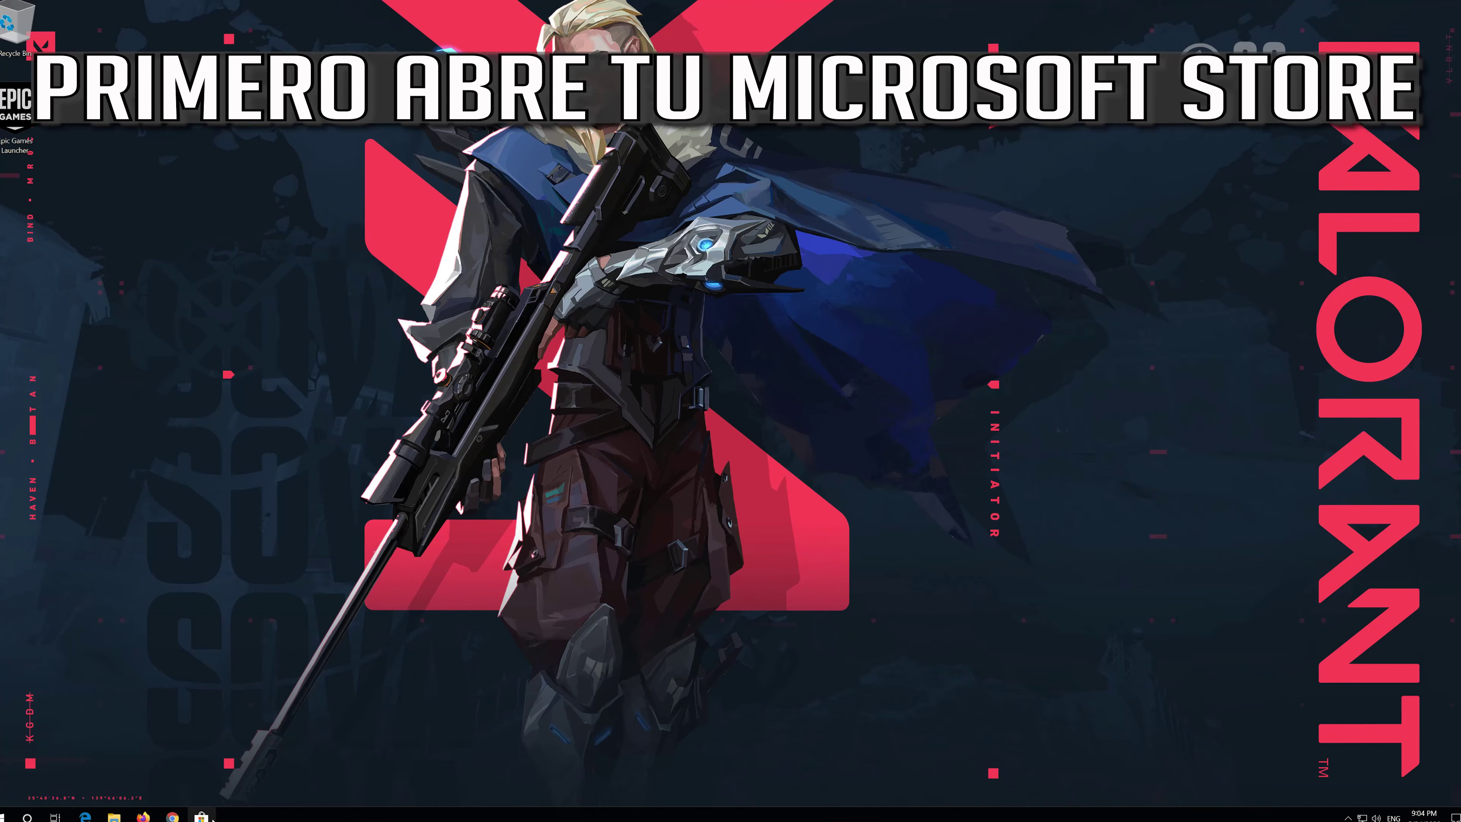
Step: Open the Microsoft Store, search for touchvpn and open the TouchVPN app page
{"action": "left_click", "coordinate": [200, 816]}
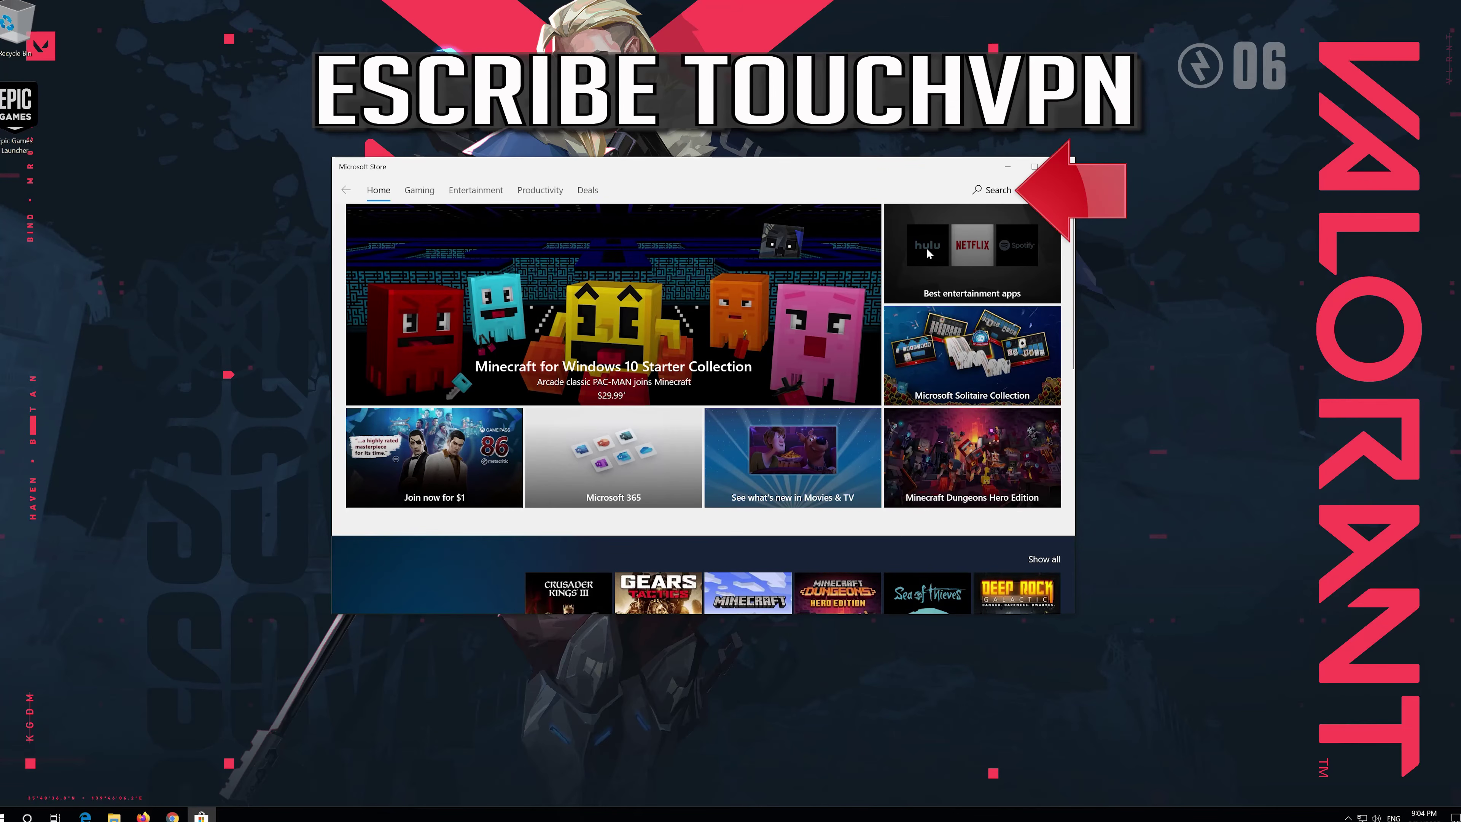
{"action": "left_click", "coordinate": [972, 191]}
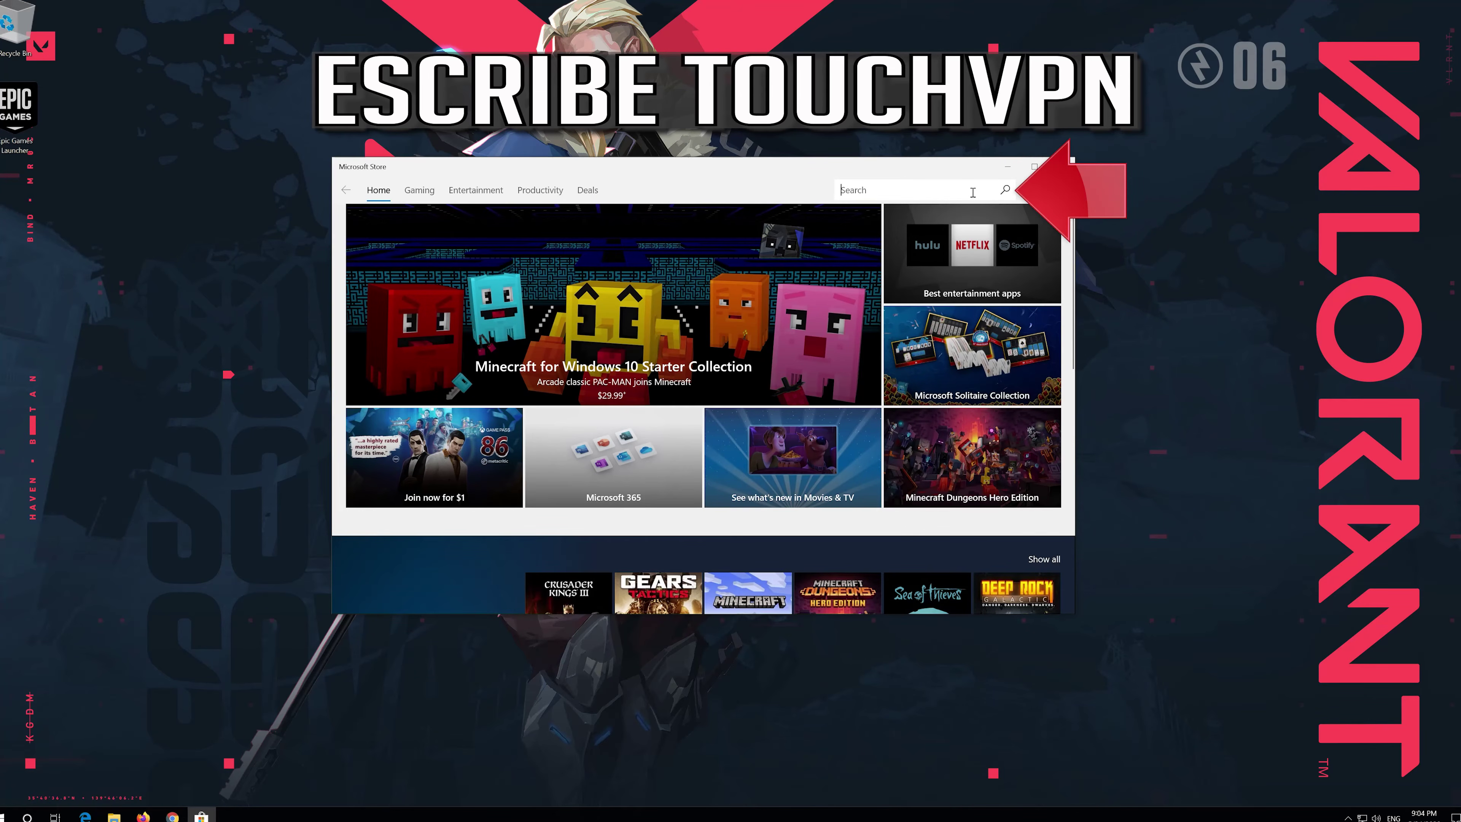
{"action": "type", "text": "touchvpn"}
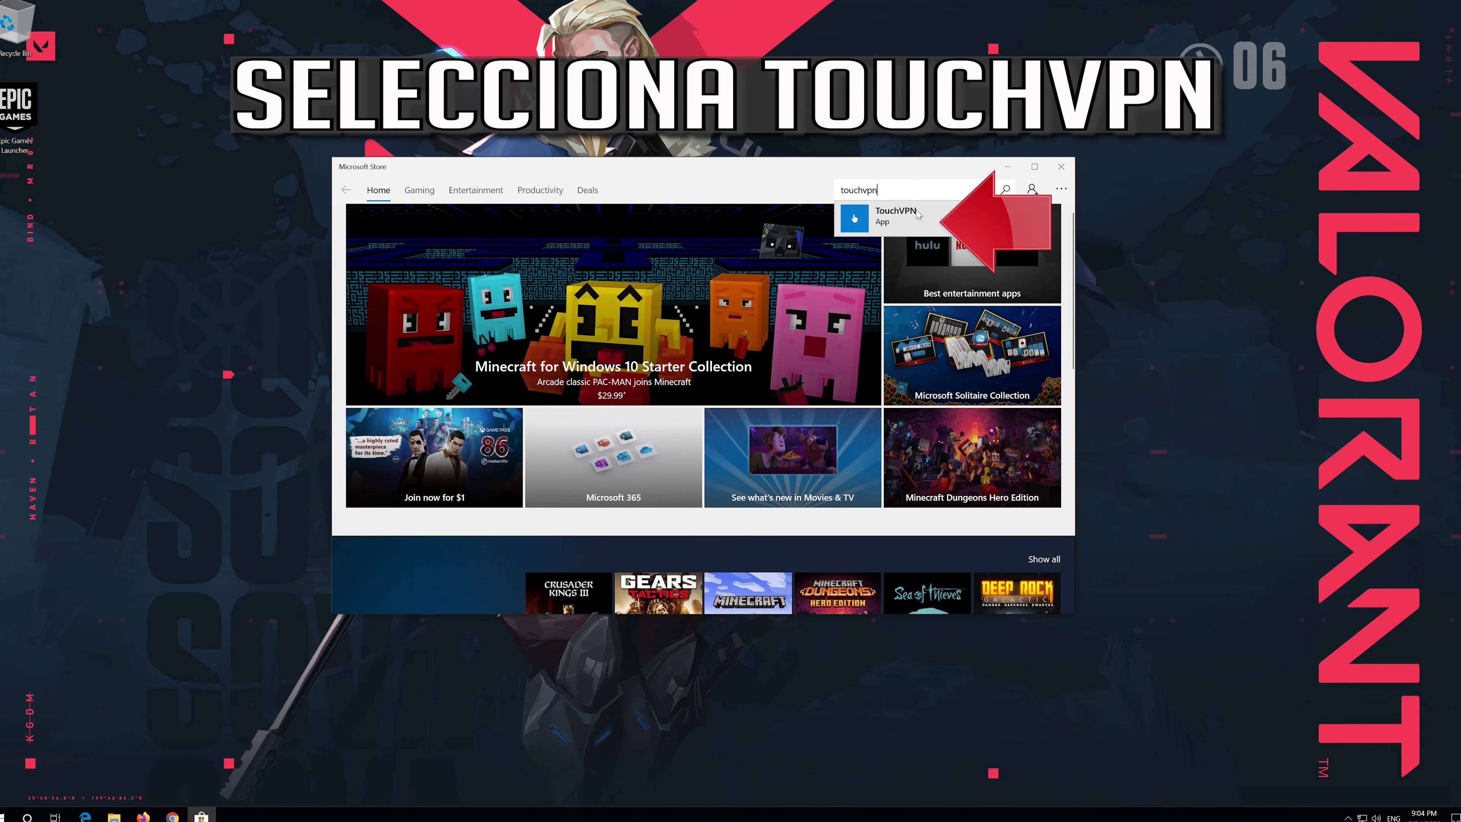
{"action": "left_click", "coordinate": [941, 212]}
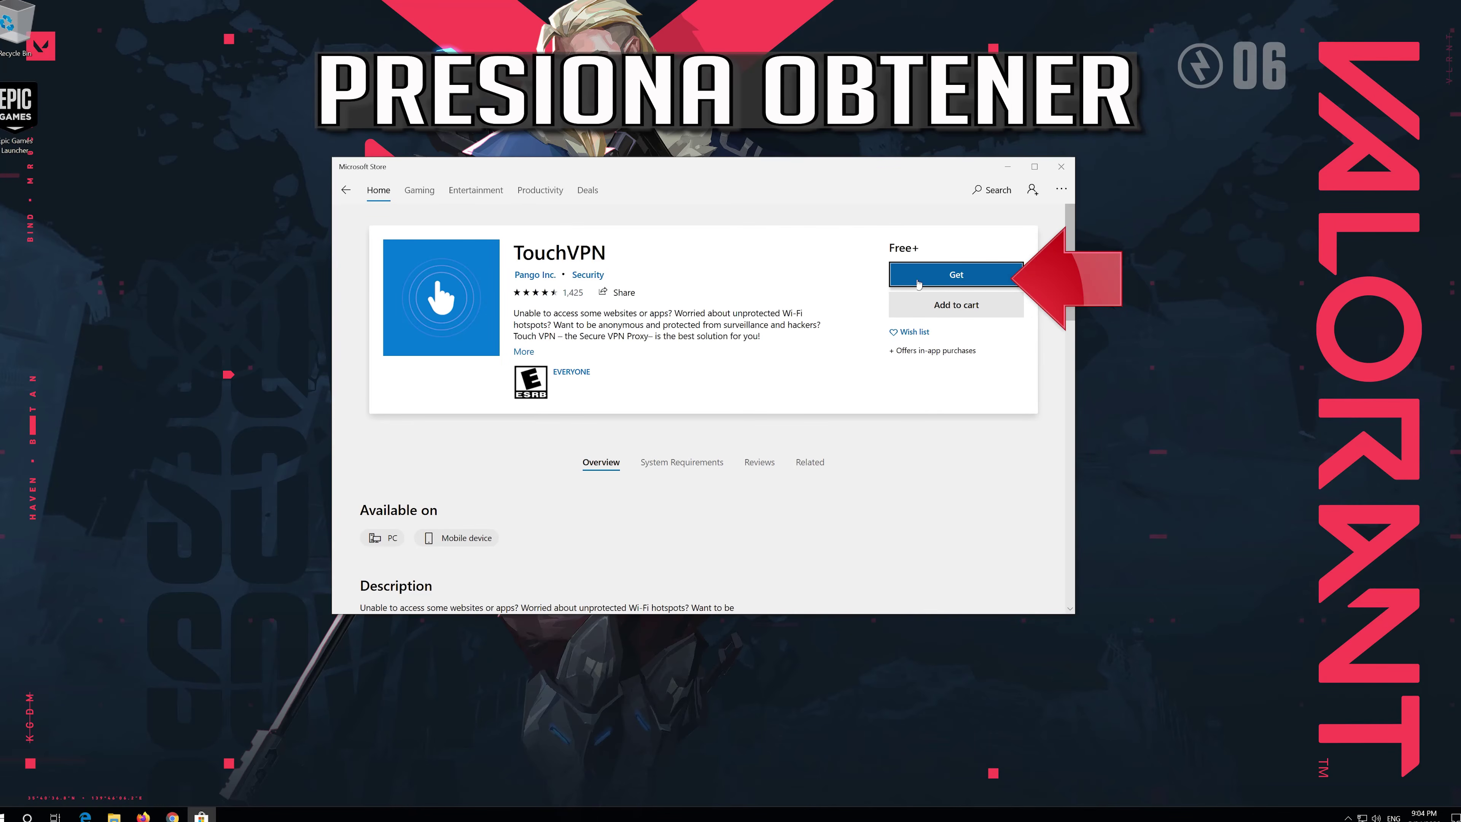
Step: Install the free TouchVPN app from the Store and launch it, moving its window away from the desktop icons
{"action": "left_click", "coordinate": [969, 274]}
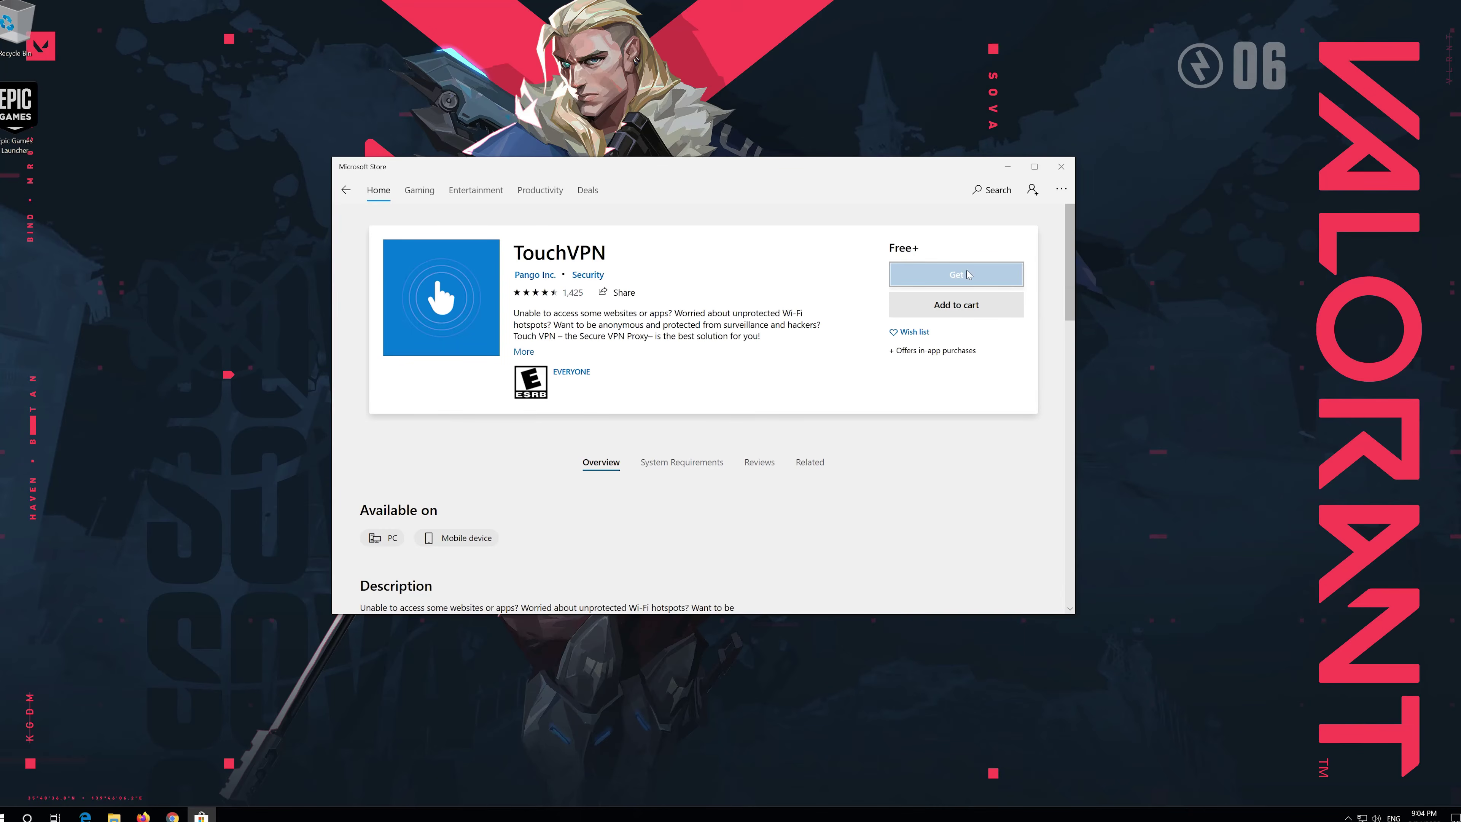
{"action": "left_click", "coordinate": [636, 413]}
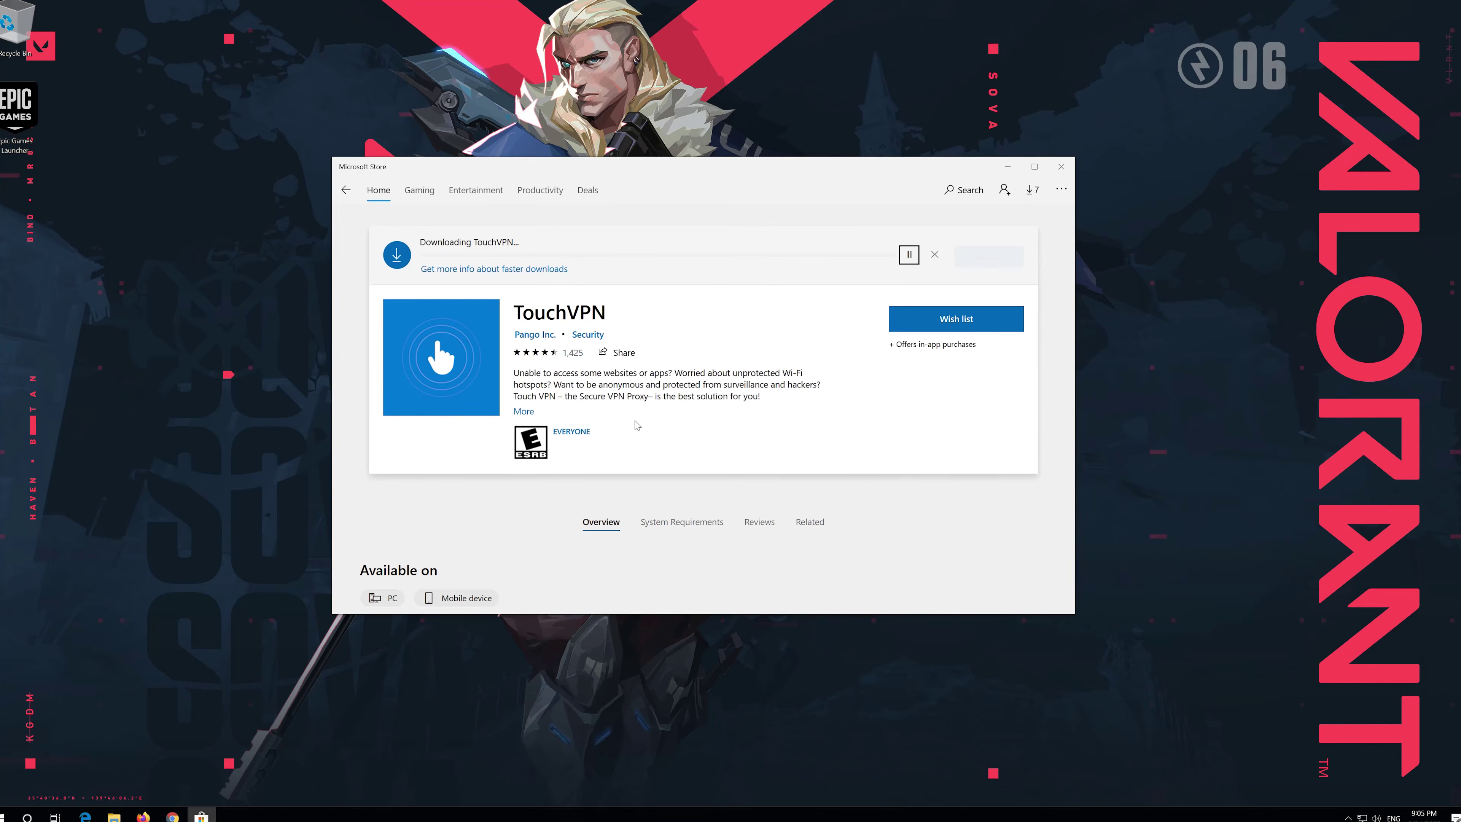
{"action": "scroll", "coordinate": [630, 437], "scroll_direction": "down", "scroll_amount": 1}
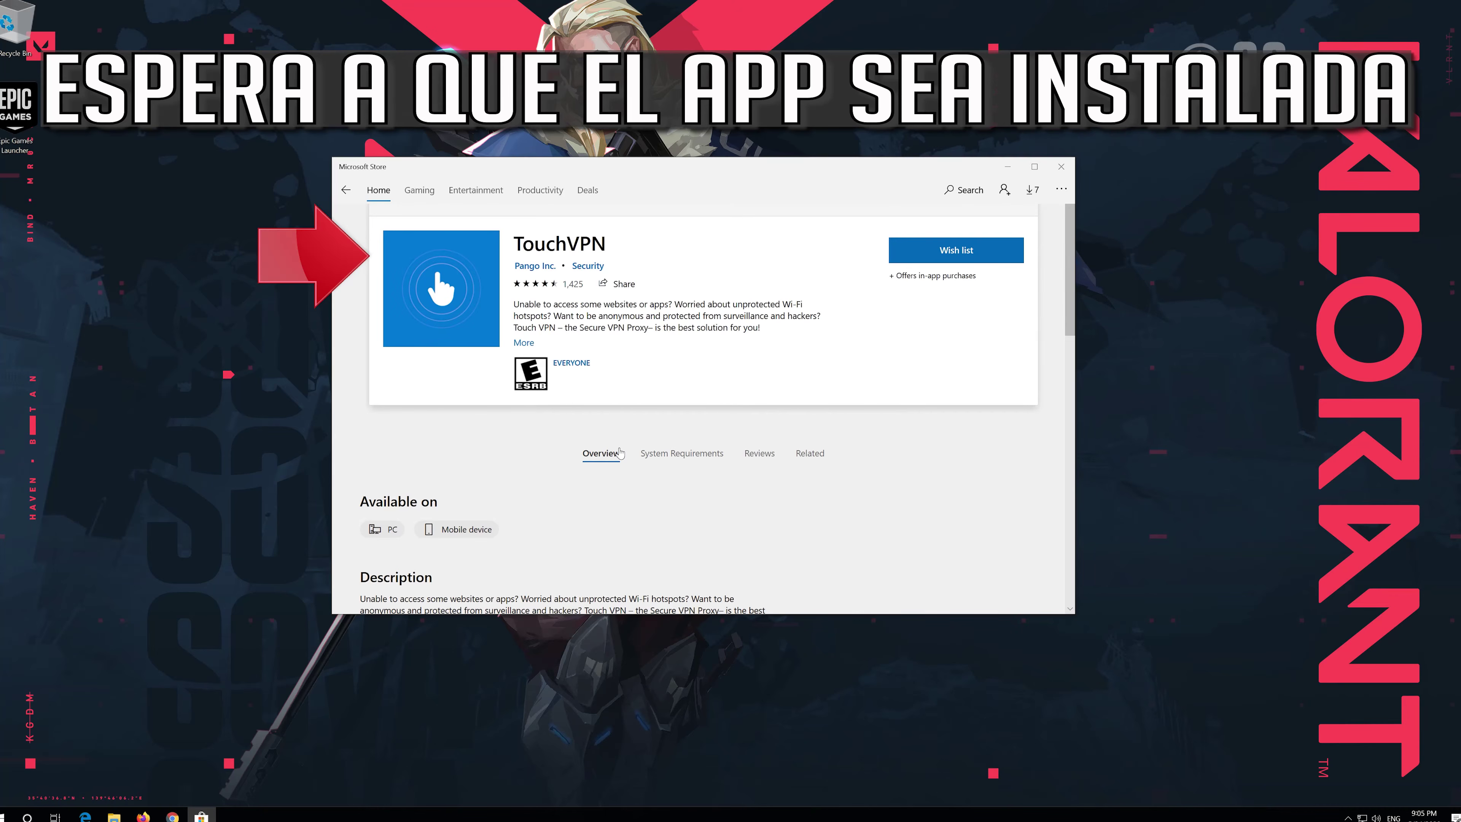
{"action": "scroll", "coordinate": [674, 349], "scroll_direction": "up", "scroll_amount": 1}
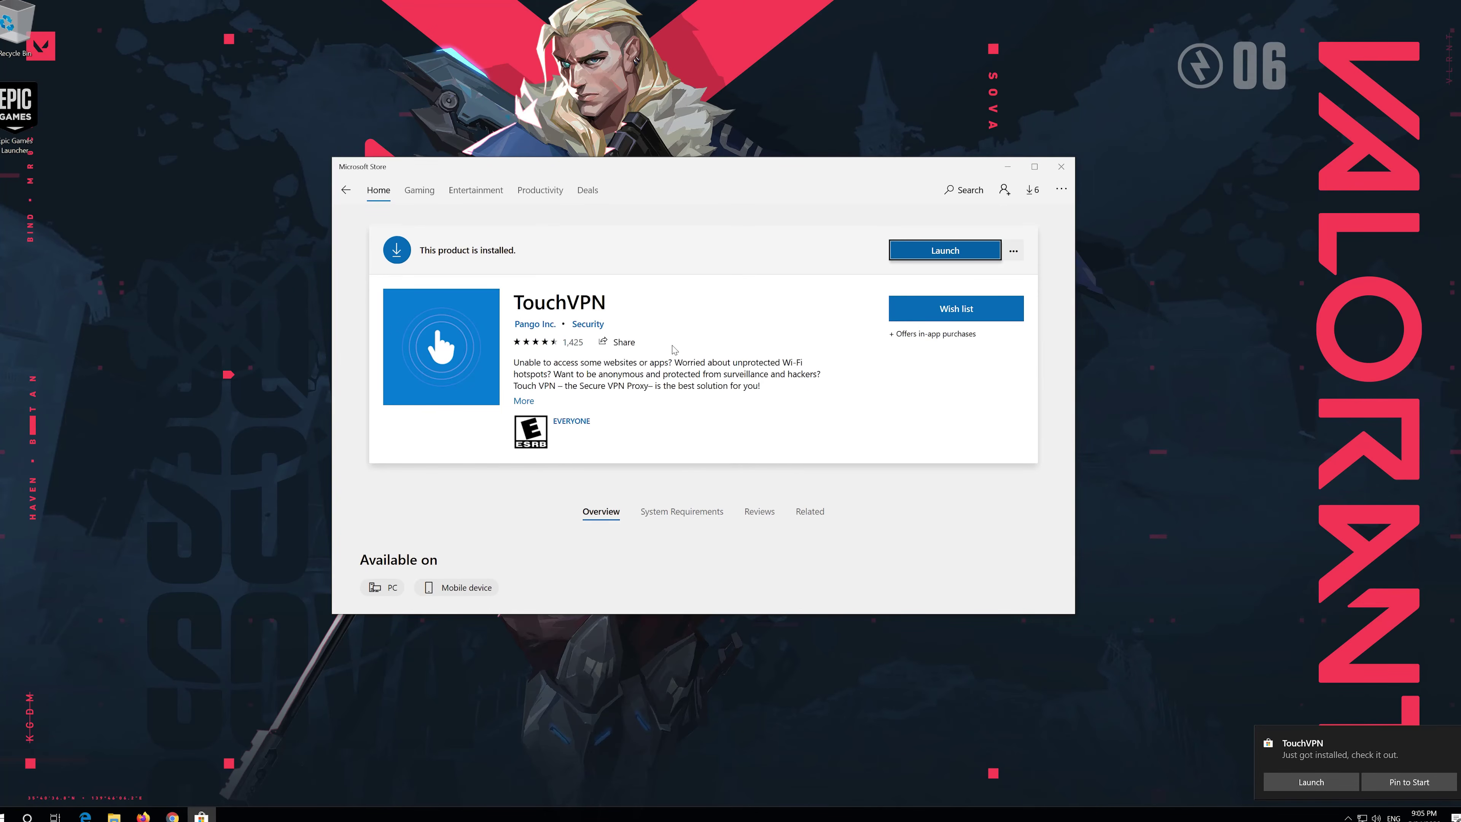
{"action": "left_click", "coordinate": [950, 251]}
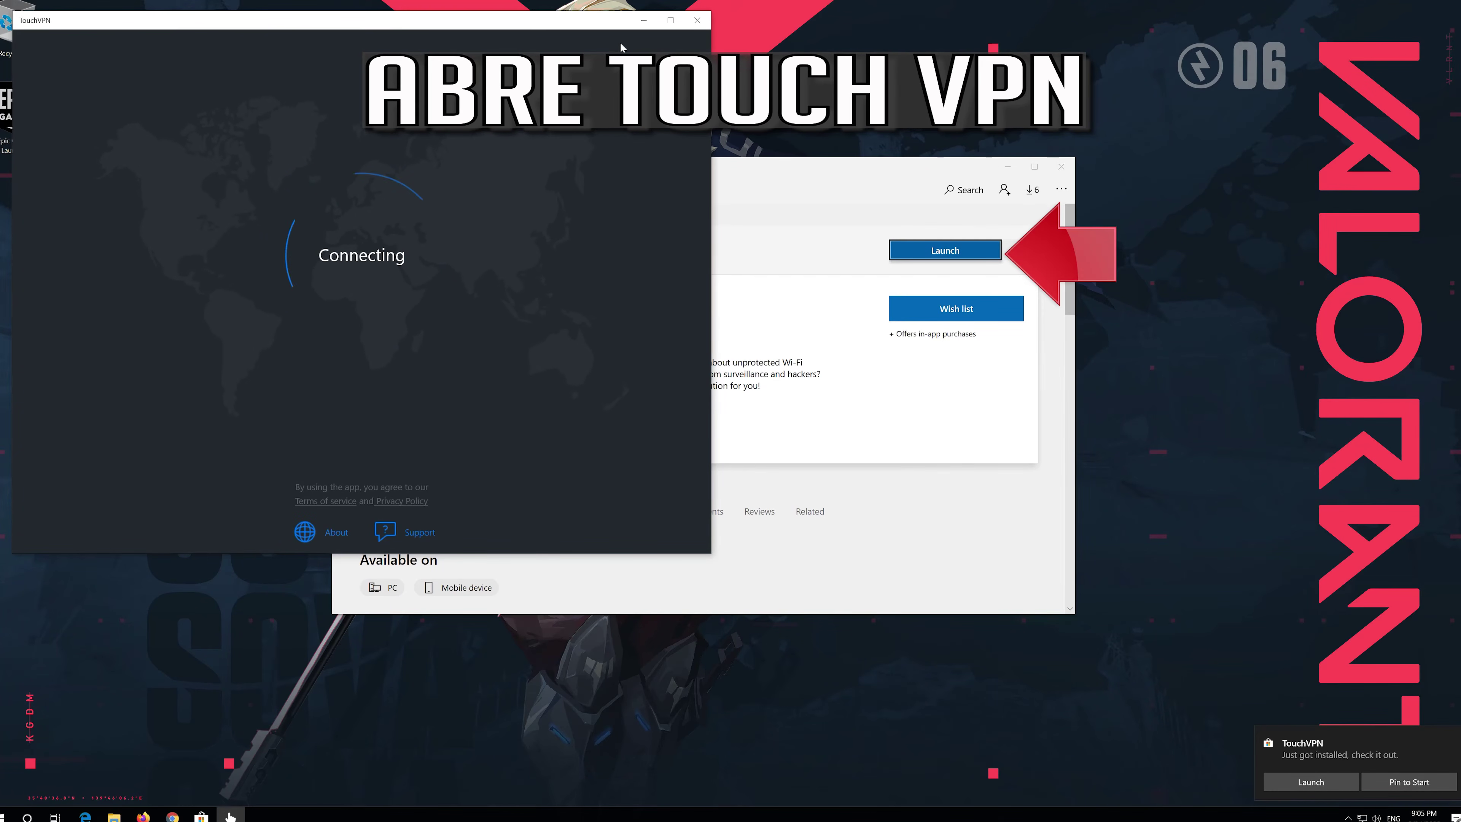
{"action": "left_click_drag", "start_coordinate": [589, 29], "coordinate": [1091, 209]}
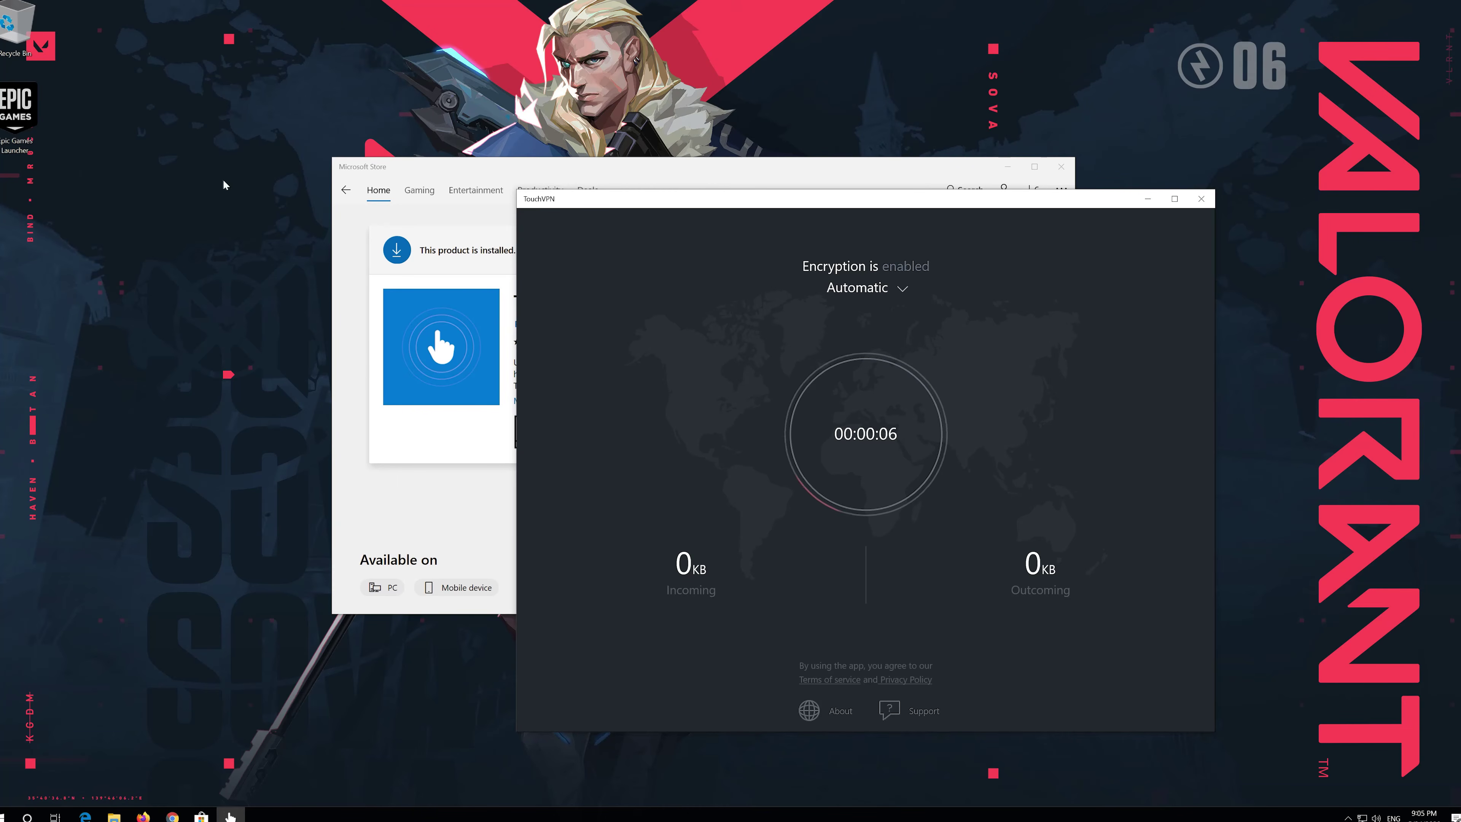
Step: Launch the Epic Games Launcher from the desktop while TouchVPN is connected, then close the TouchVPN window
{"action": "double_click", "coordinate": [17, 118]}
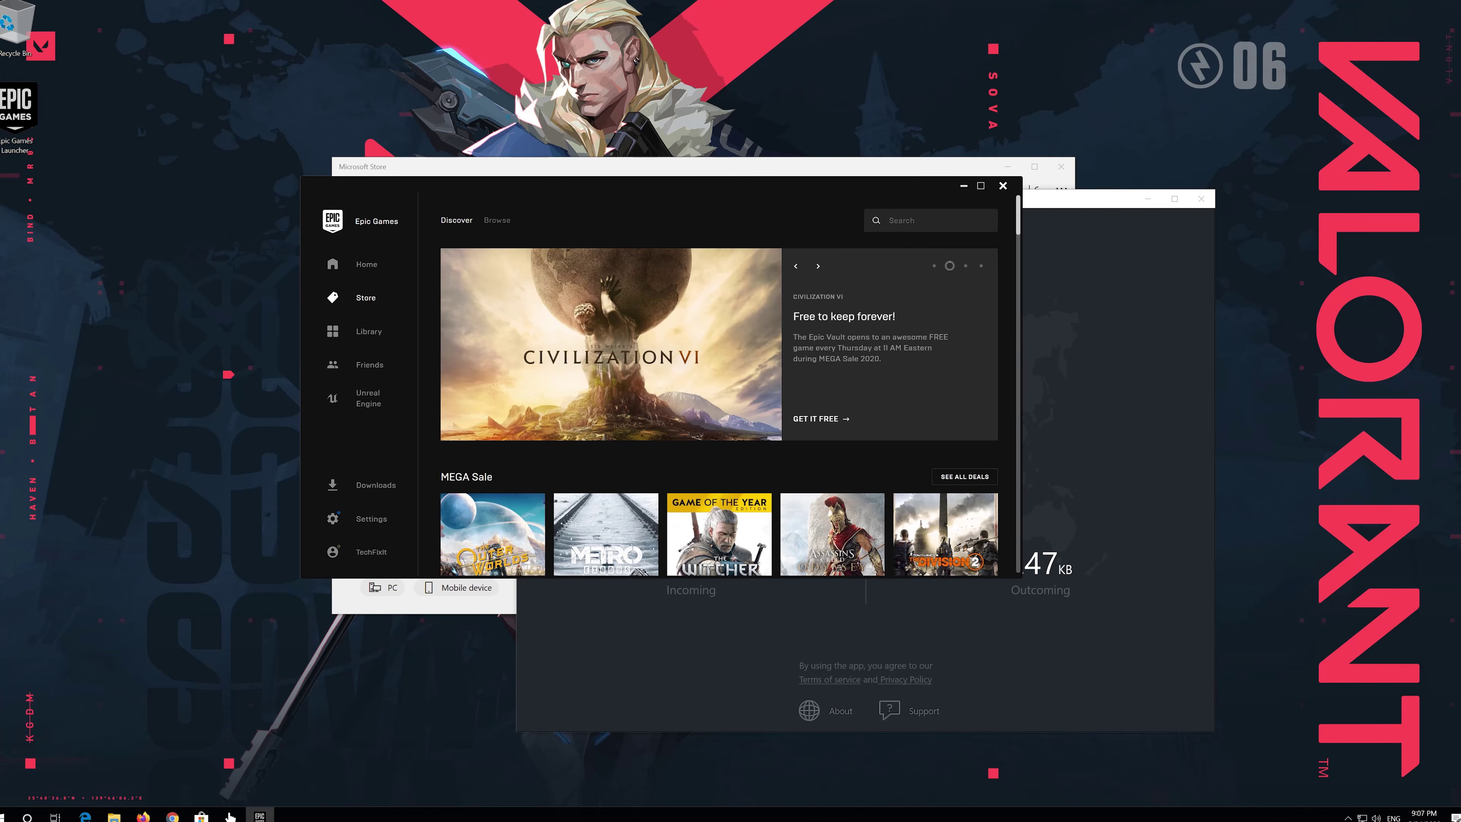
{"action": "left_click", "coordinate": [1079, 198]}
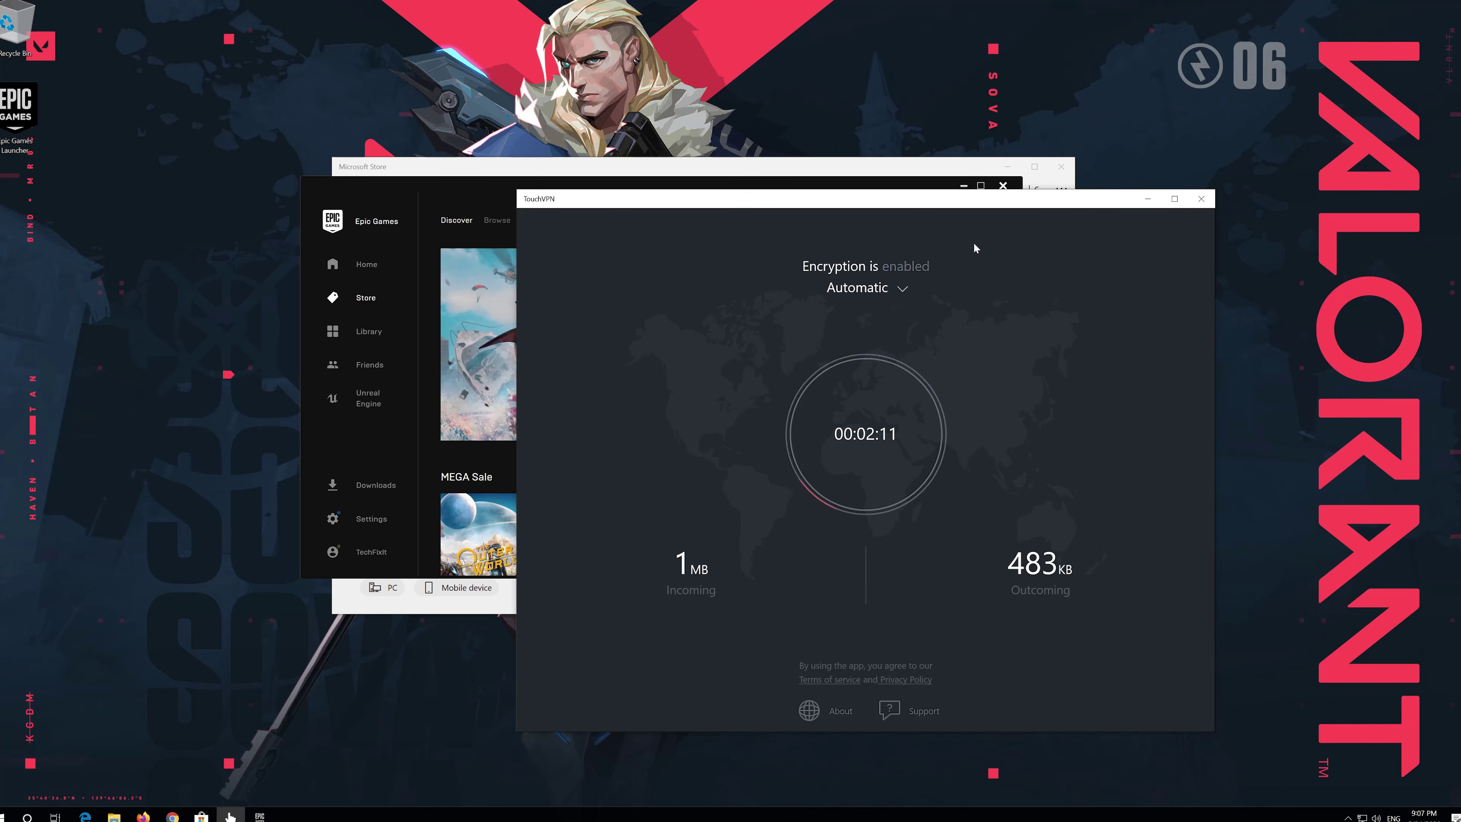
{"action": "left_click", "coordinate": [1207, 199]}
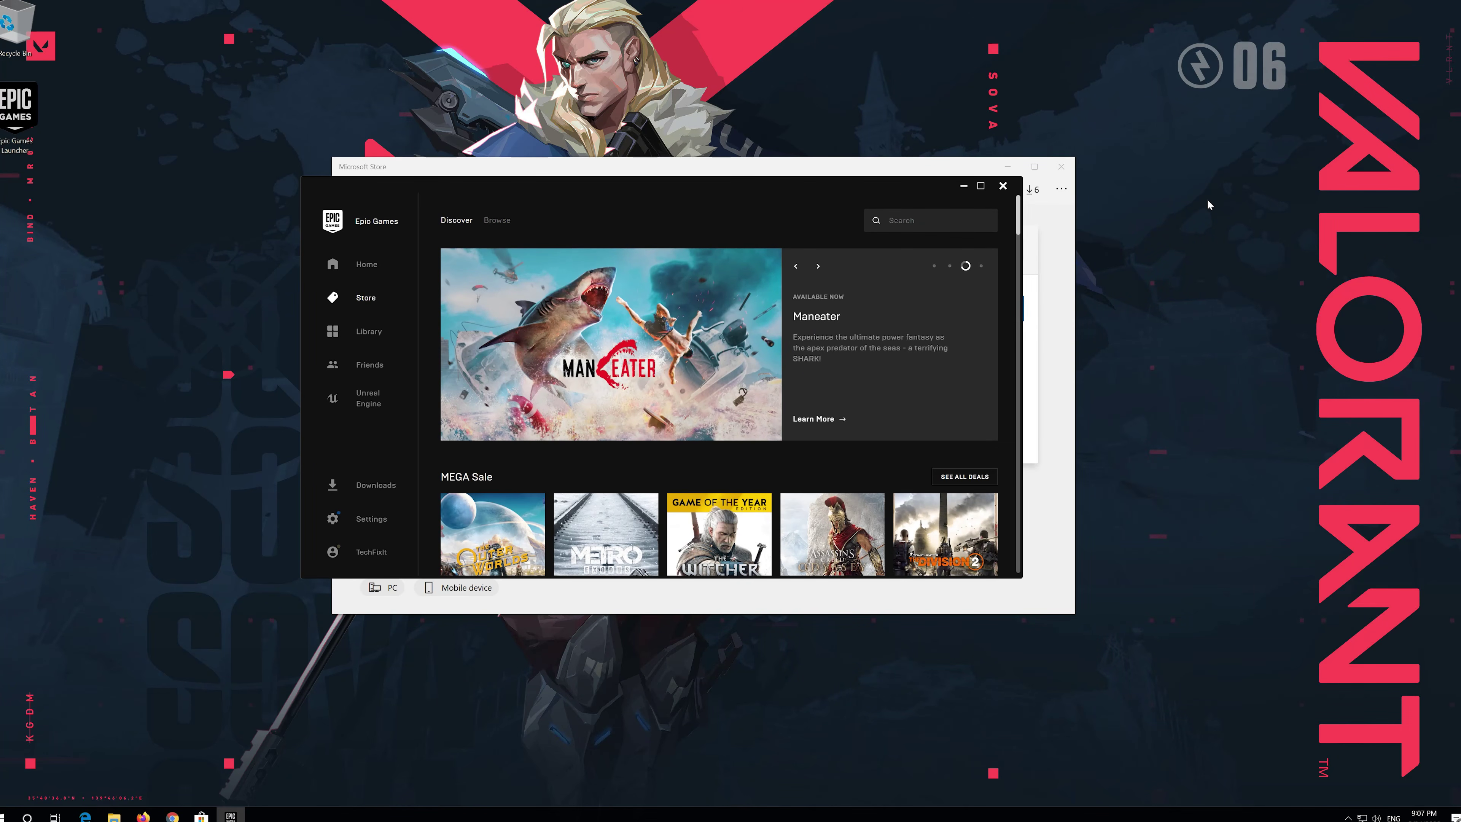